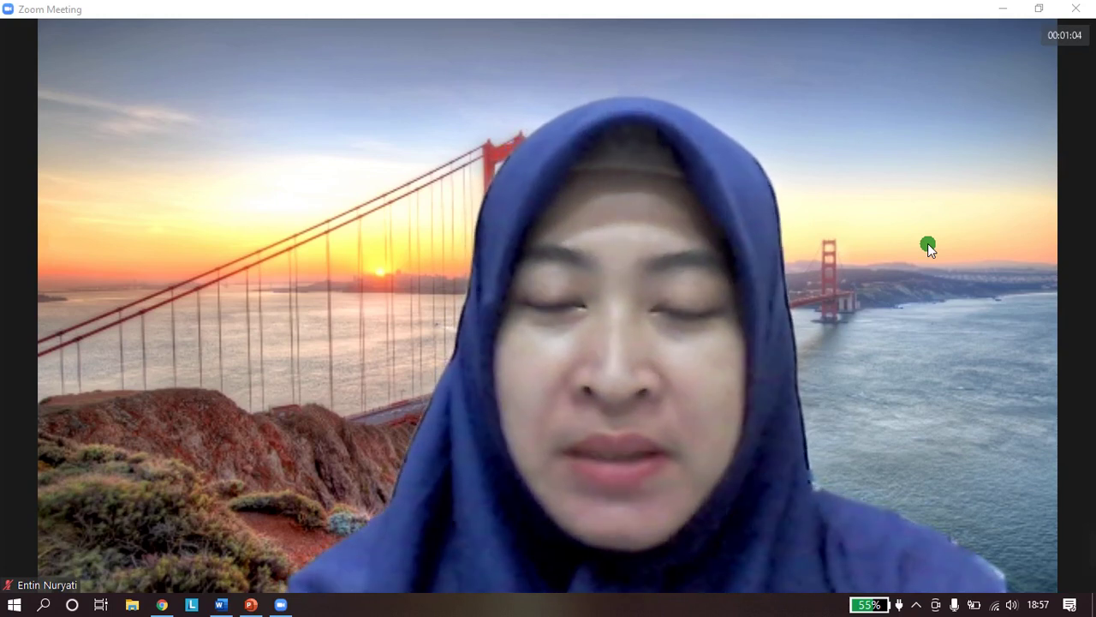
- Share a whiteboard in the meeting and maximize the whiteboard window
mouse_move(931, 249)
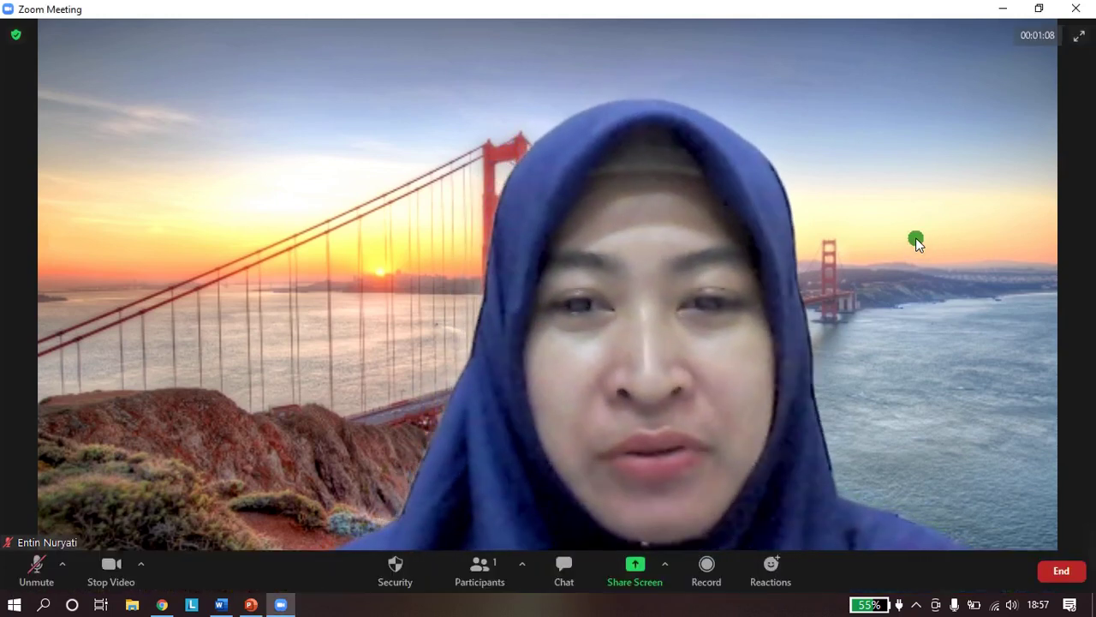
click(638, 573)
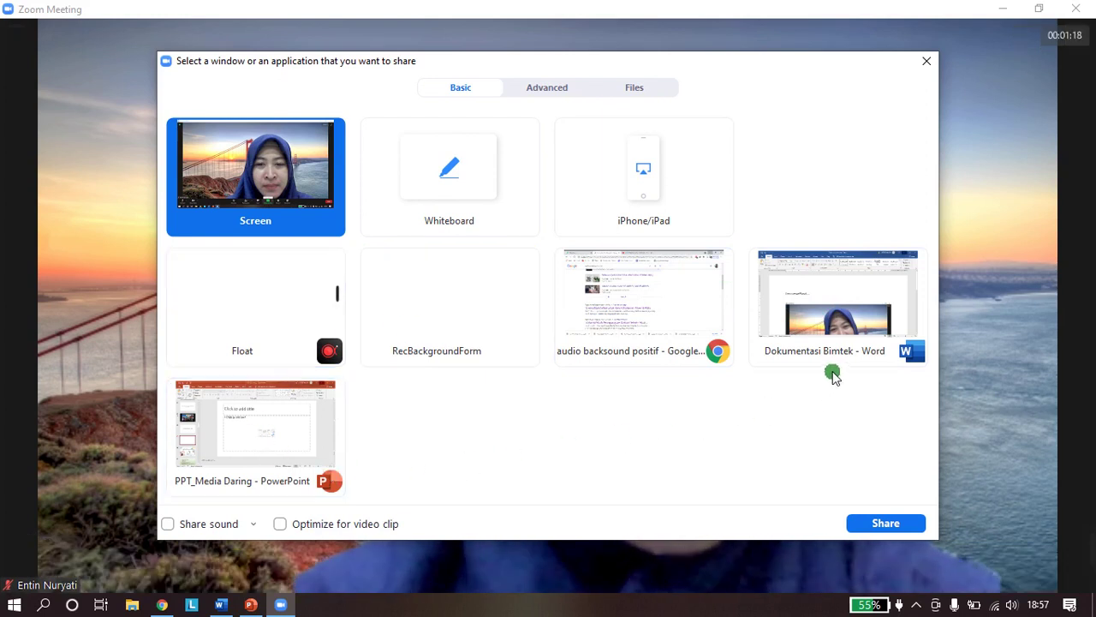
click(488, 188)
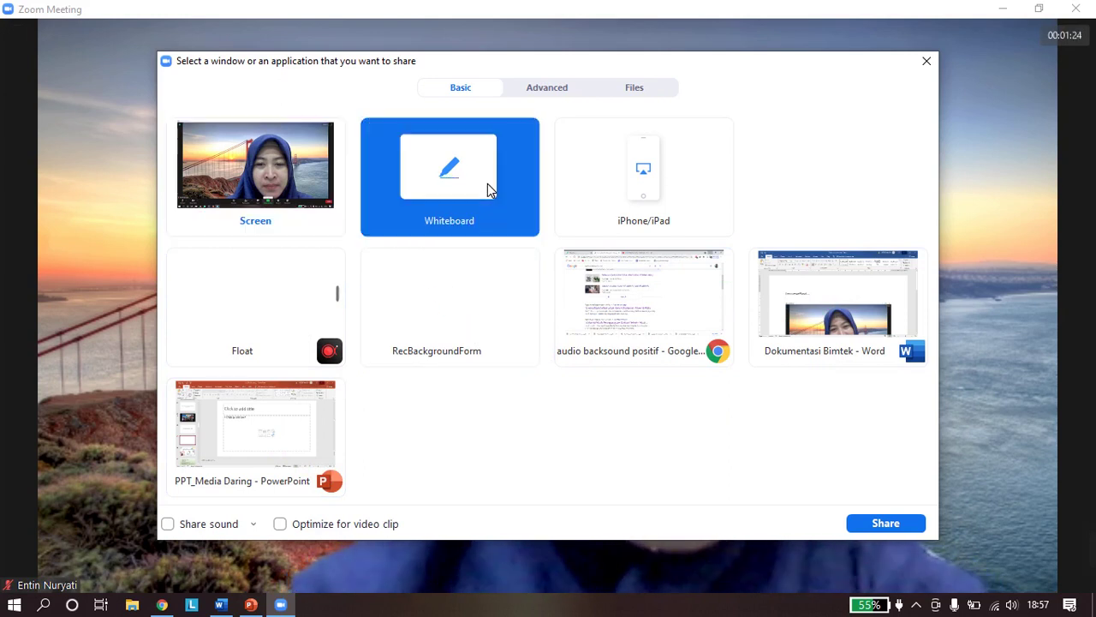
click(869, 524)
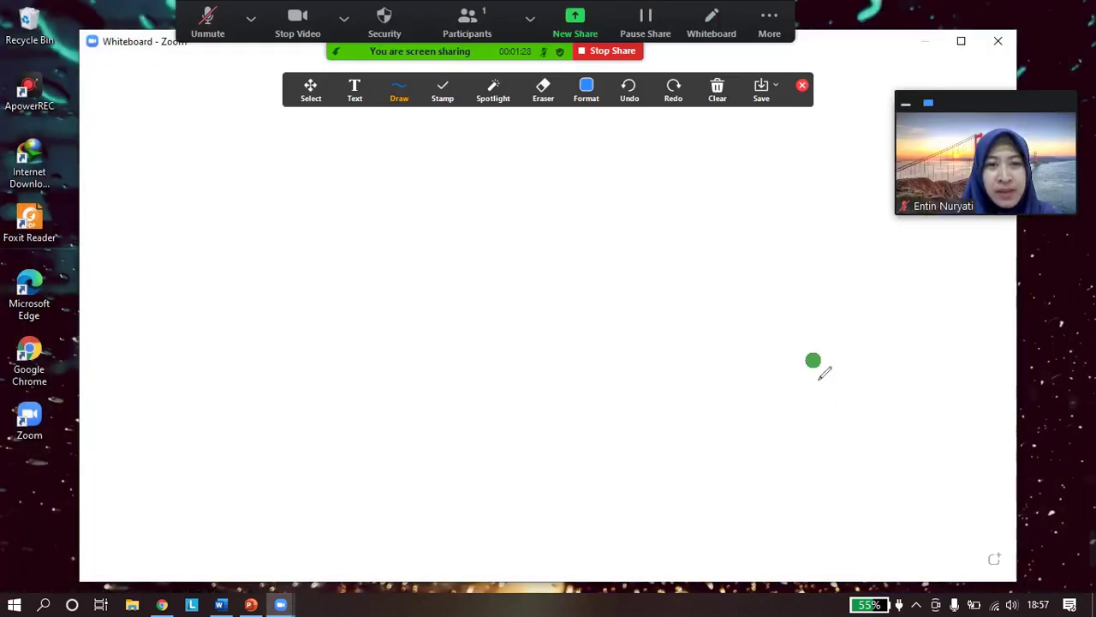
click(961, 41)
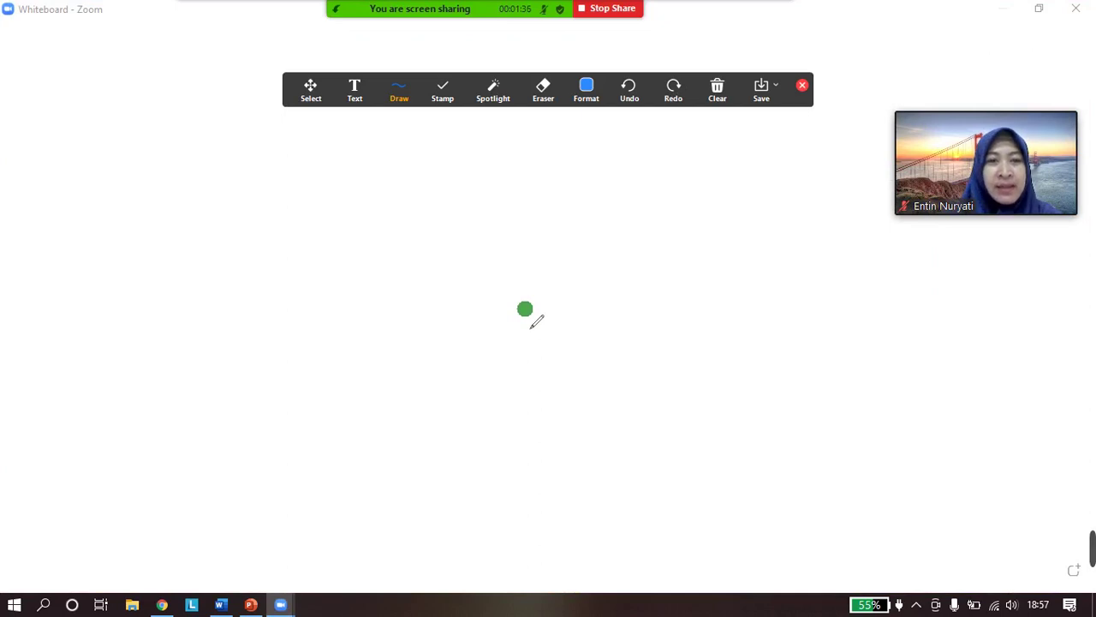
- Add a text box reading "Rabu" in the upper-left area of the whiteboard
click(401, 87)
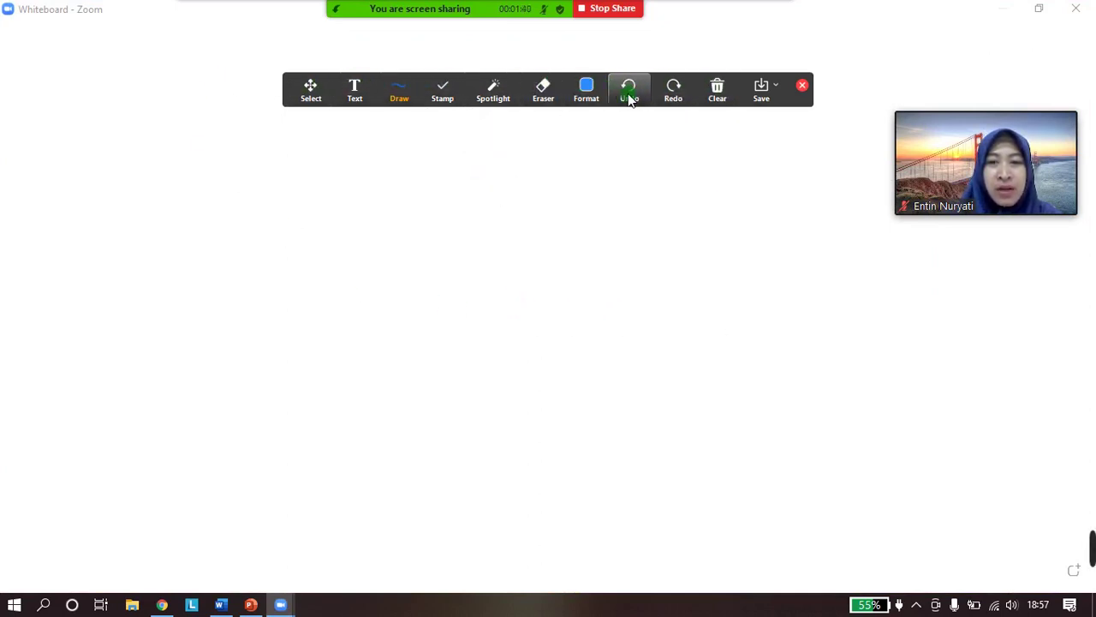
mouse_move(379, 101)
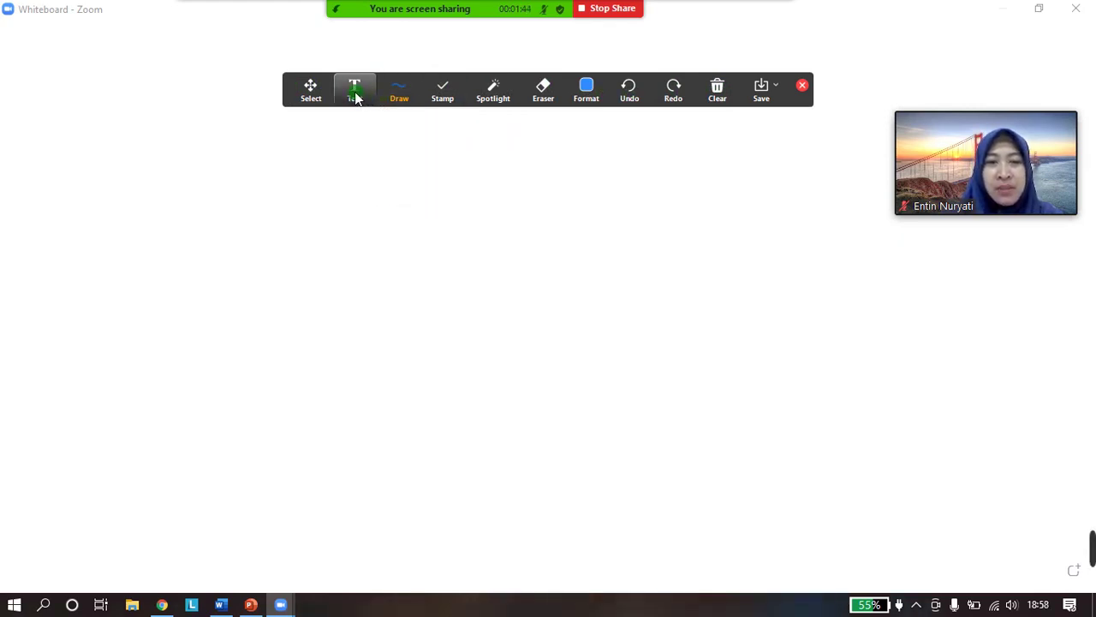
click(358, 96)
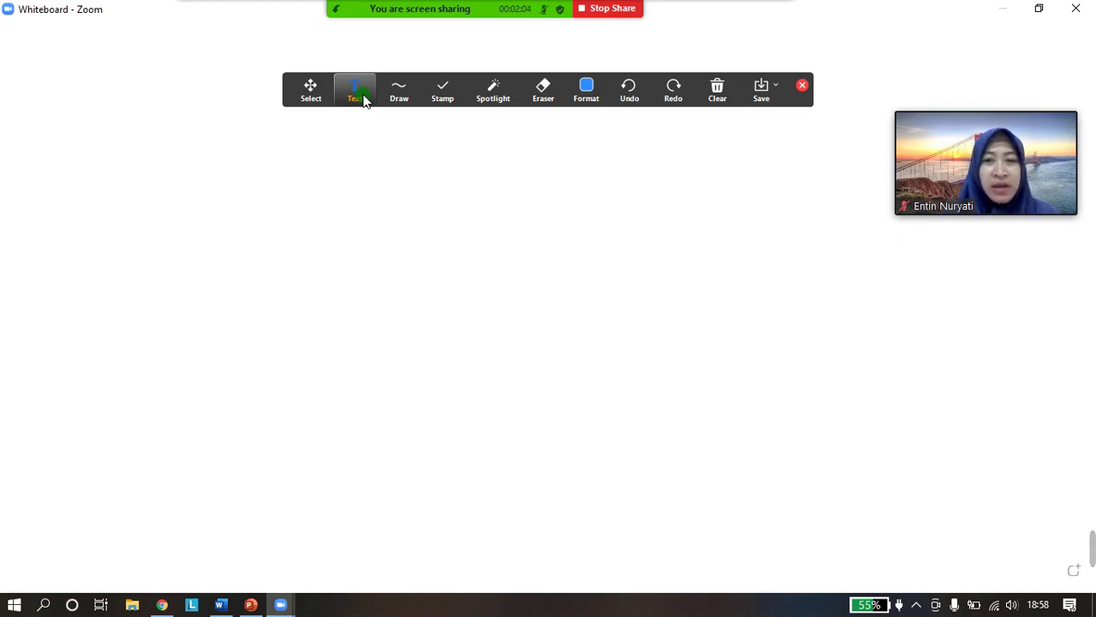
click(200, 211)
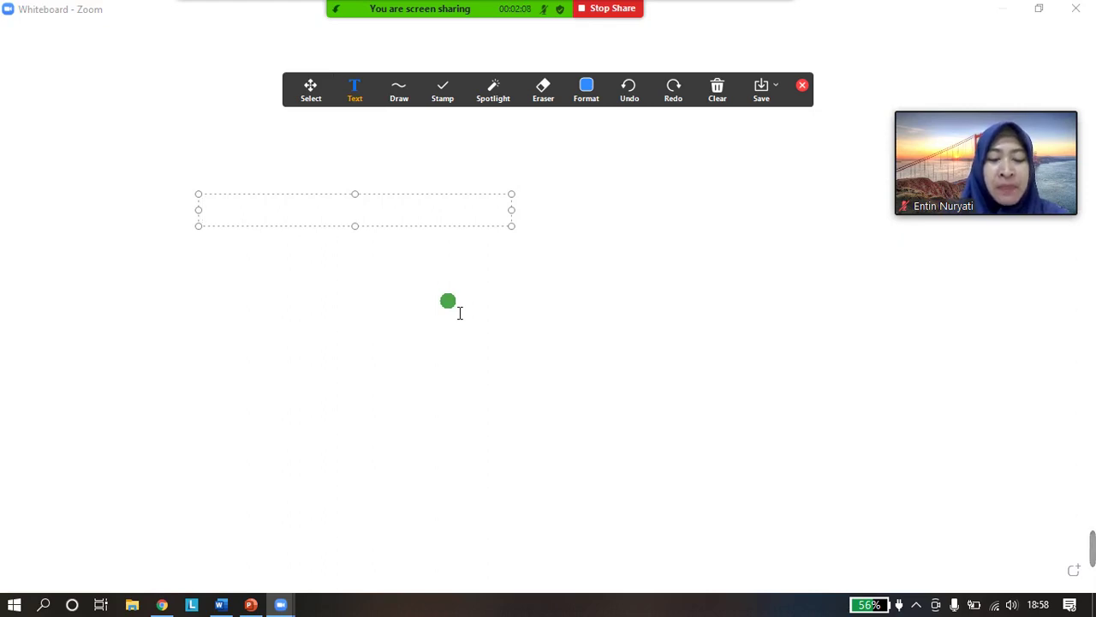
text(Rabu)
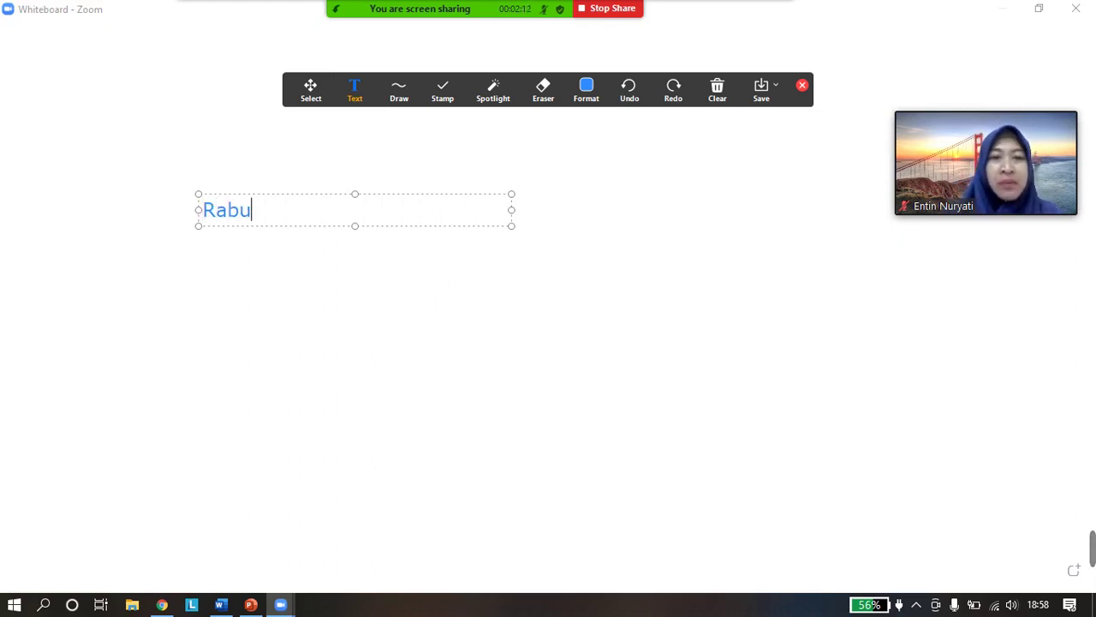
- Handwrite the letters "a" and "i" in blue below the text "Rabu" with the thin freehand pen
mouse_move(405, 105)
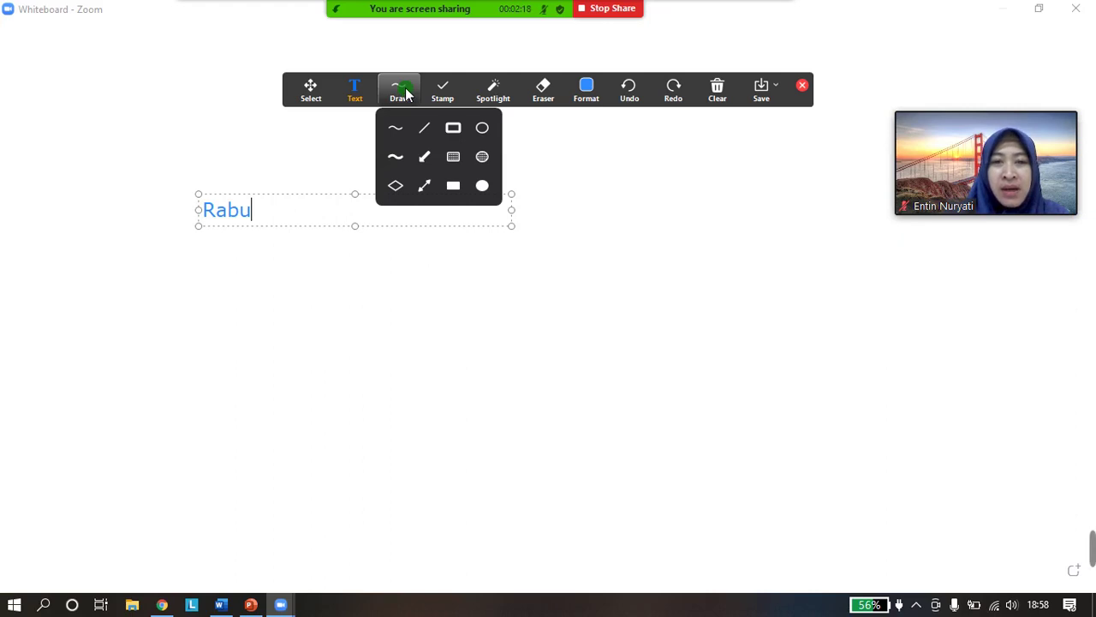
click(403, 127)
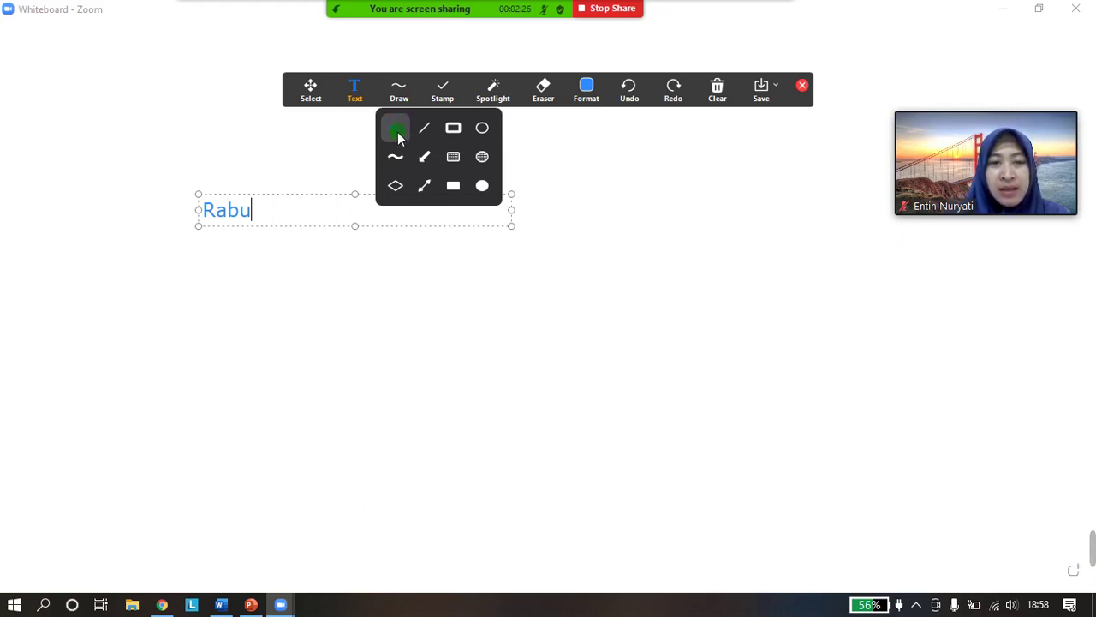
click(397, 132)
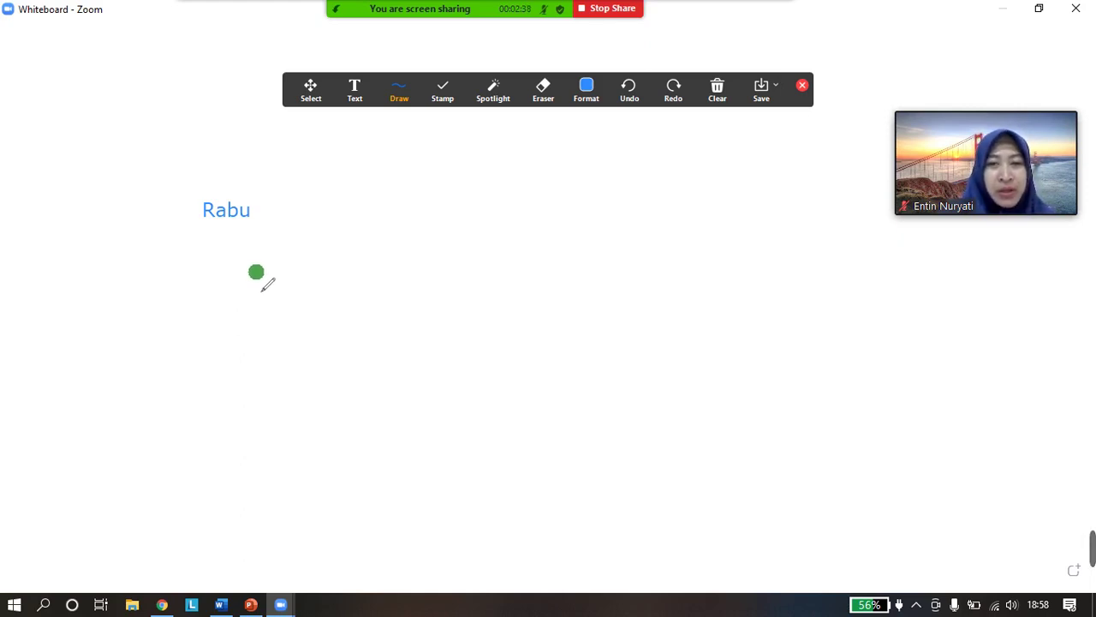
mouse_move(257, 271)
mouse_down()
mouse_move(205, 271)
mouse_move(179, 326)
mouse_move(197, 360)
mouse_move(243, 366)
mouse_move(261, 345)
mouse_up()
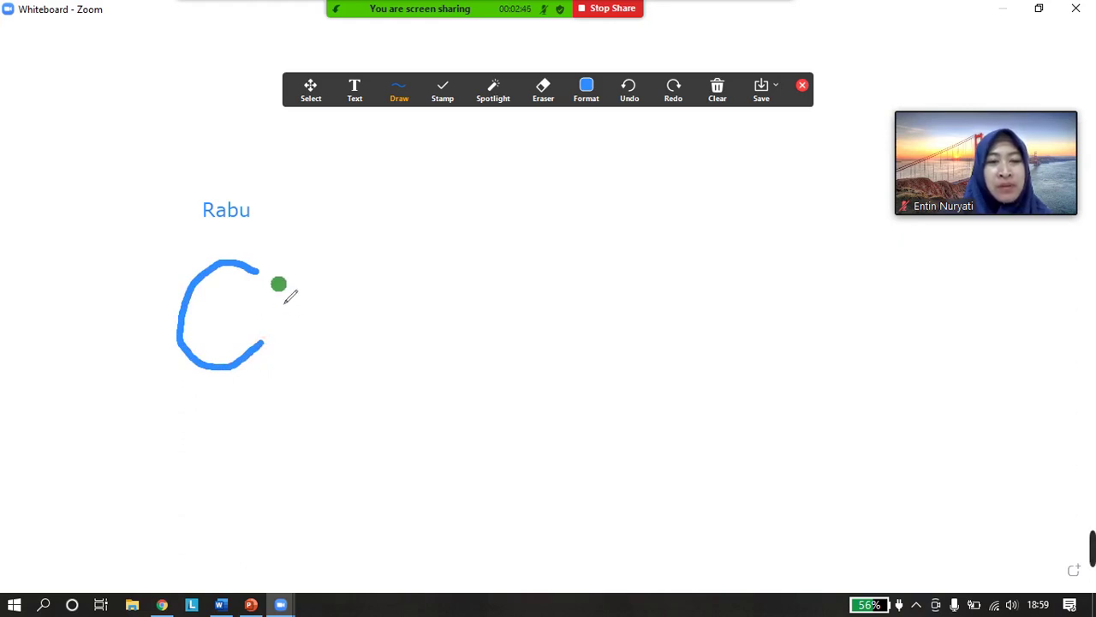
mouse_move(257, 274)
mouse_down()
mouse_move(262, 344)
mouse_move(291, 373)
mouse_up()
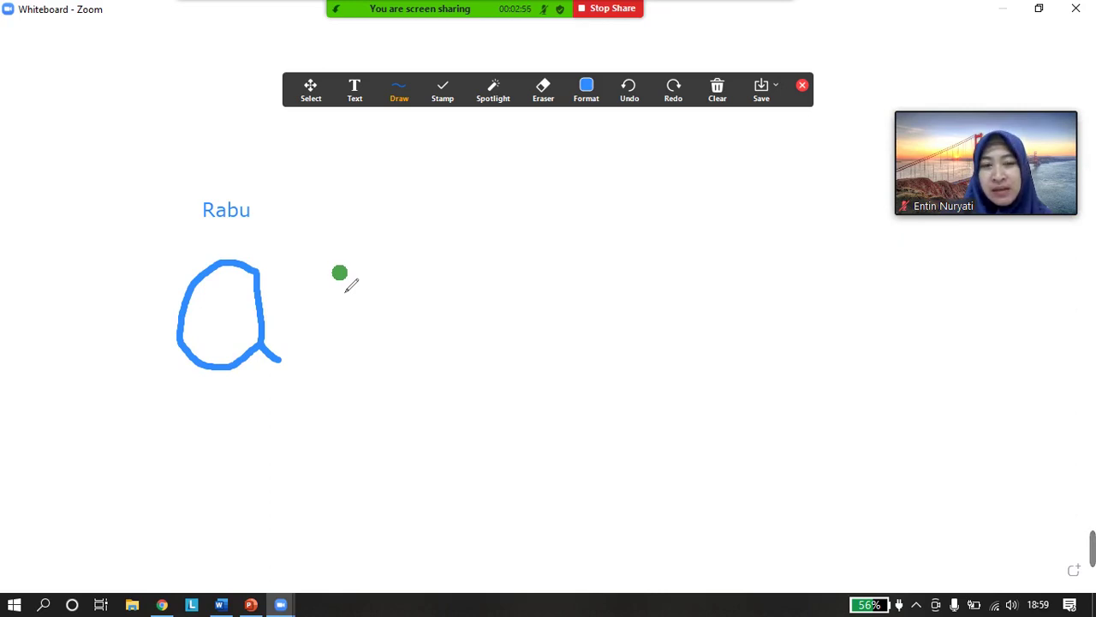
drag(339, 265, 339, 352)
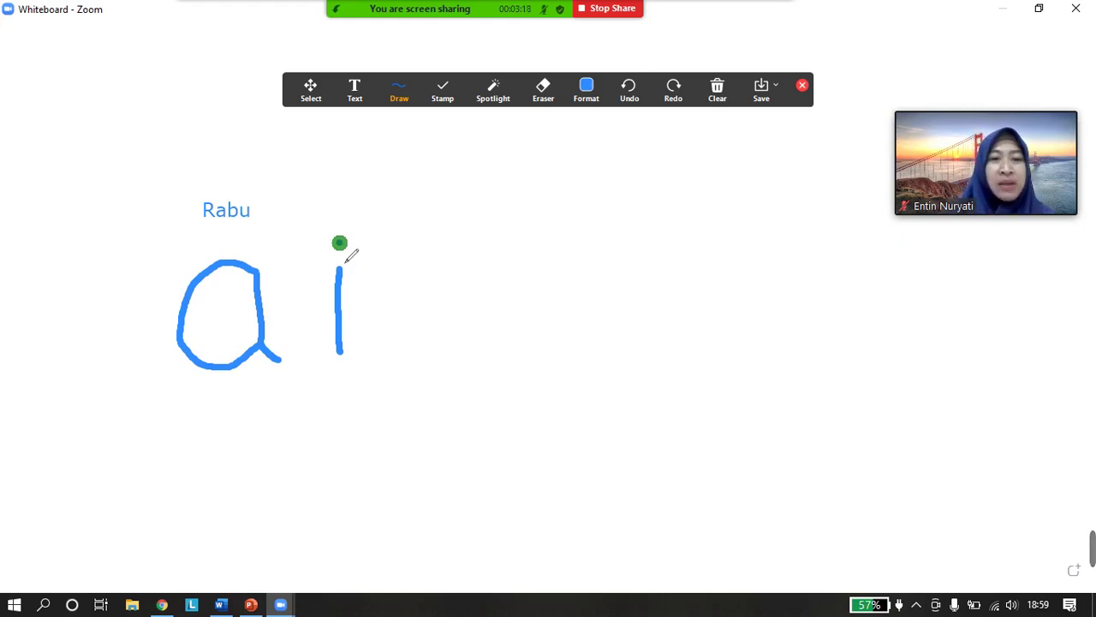
- Handwrite the letter "u" in blue after the "i" with the thick translucent highlighter pen
click(412, 89)
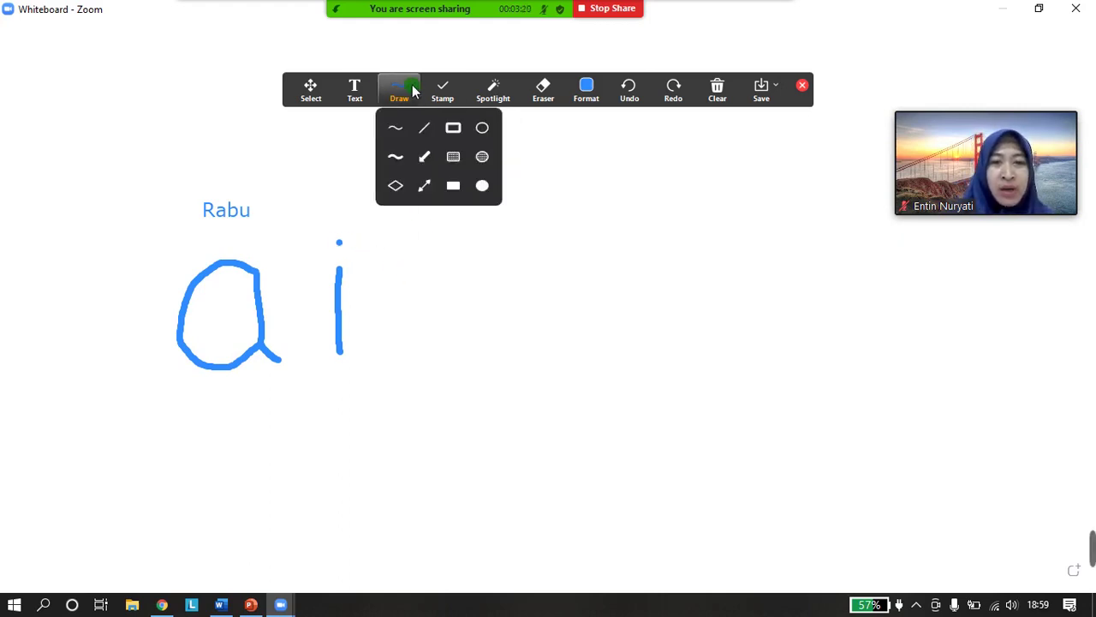
click(402, 158)
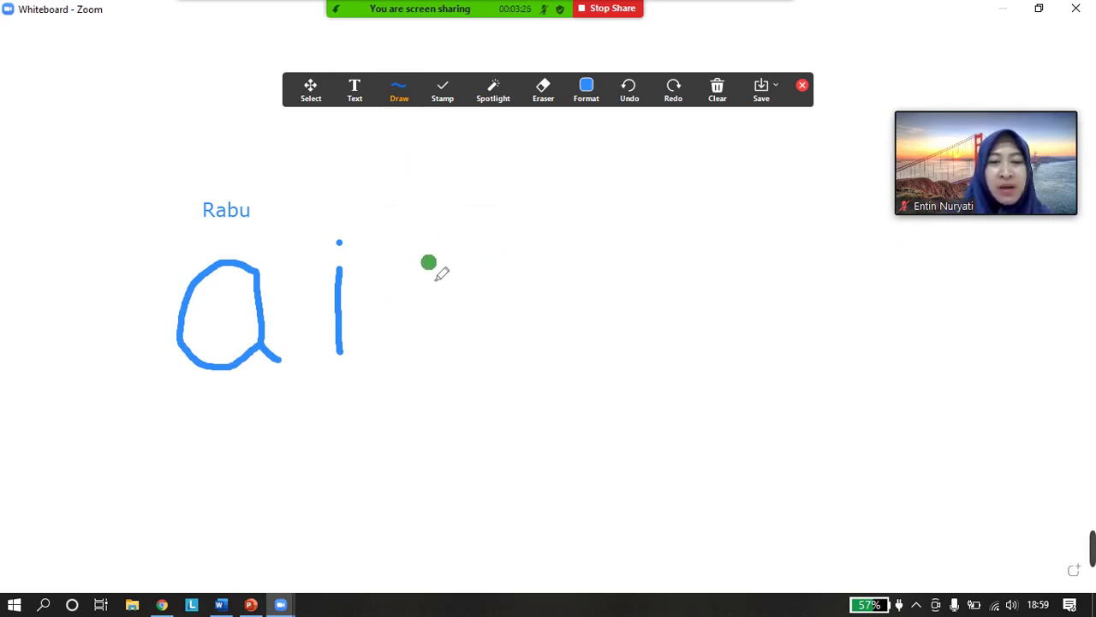
mouse_move(406, 274)
mouse_down()
mouse_move(425, 360)
mouse_move(471, 372)
mouse_move(502, 362)
mouse_move(504, 341)
mouse_up()
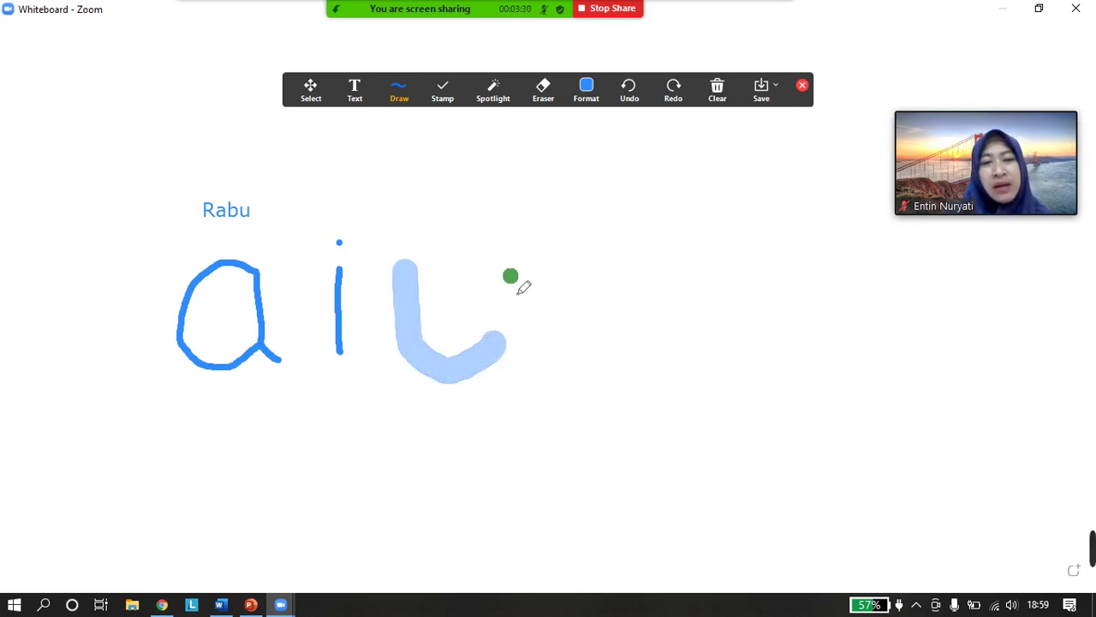
mouse_move(485, 261)
mouse_down()
mouse_move(499, 359)
mouse_move(523, 382)
mouse_move(531, 374)
mouse_up()
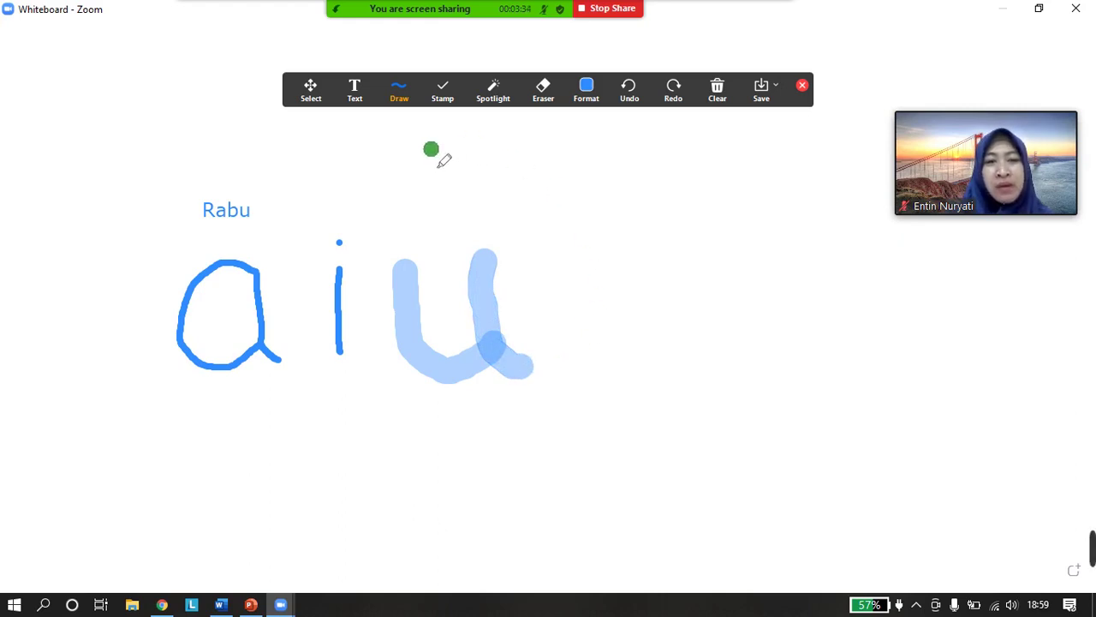
- Set the drawing color to red and handwrite the letter "o" after the "u" with the highlighter pen
click(585, 89)
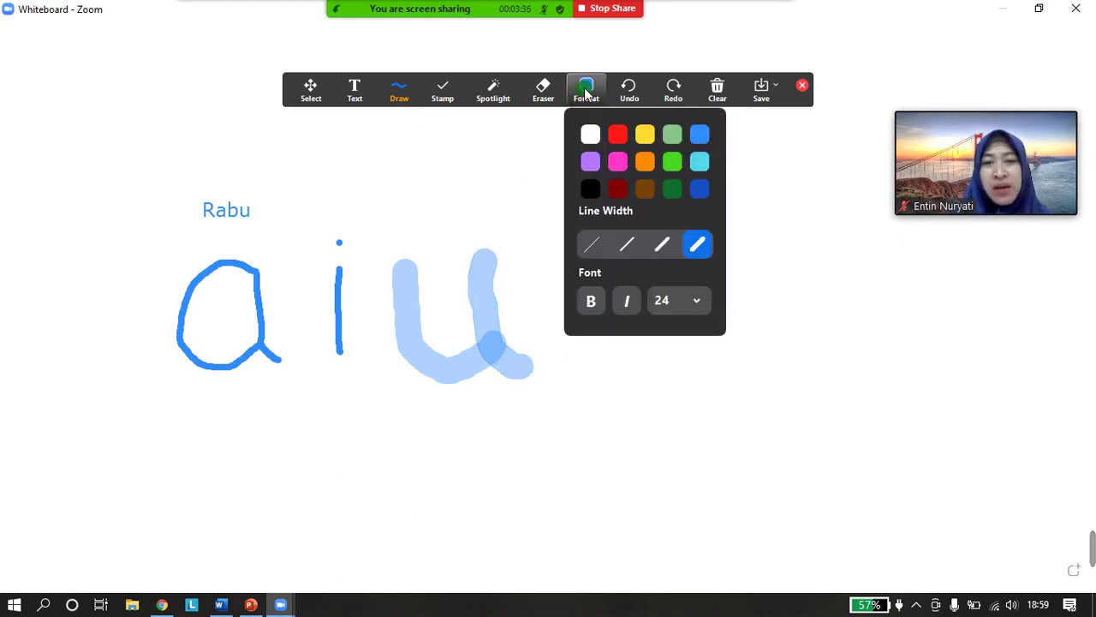
click(618, 134)
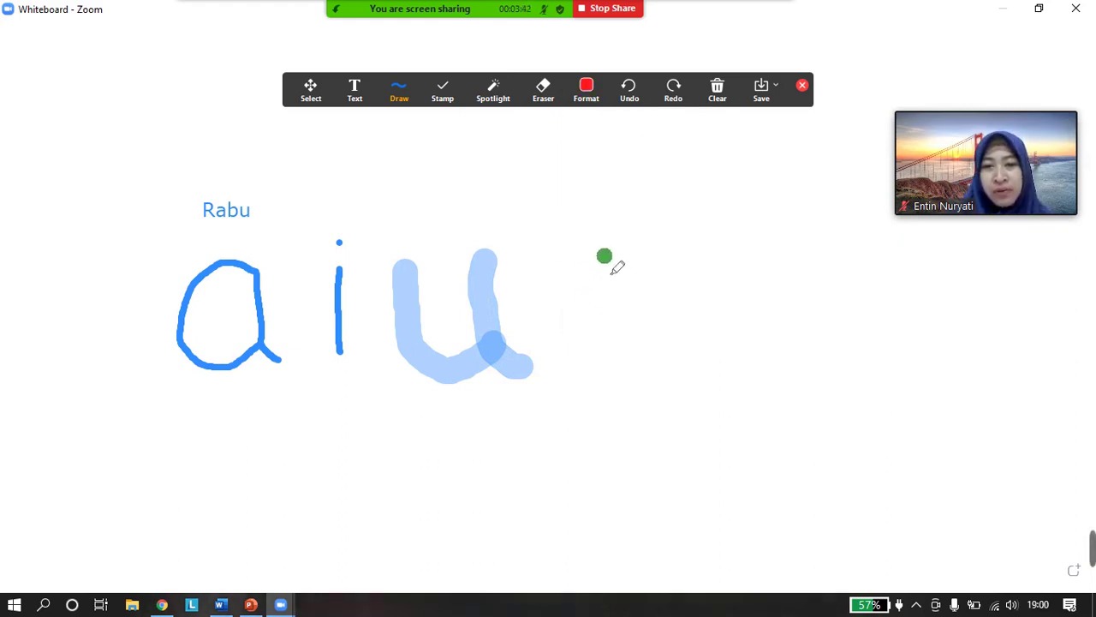
mouse_move(618, 267)
mouse_down()
mouse_move(582, 277)
mouse_move(574, 326)
mouse_move(611, 374)
mouse_move(634, 380)
mouse_move(666, 350)
mouse_move(676, 294)
mouse_move(629, 267)
mouse_up()
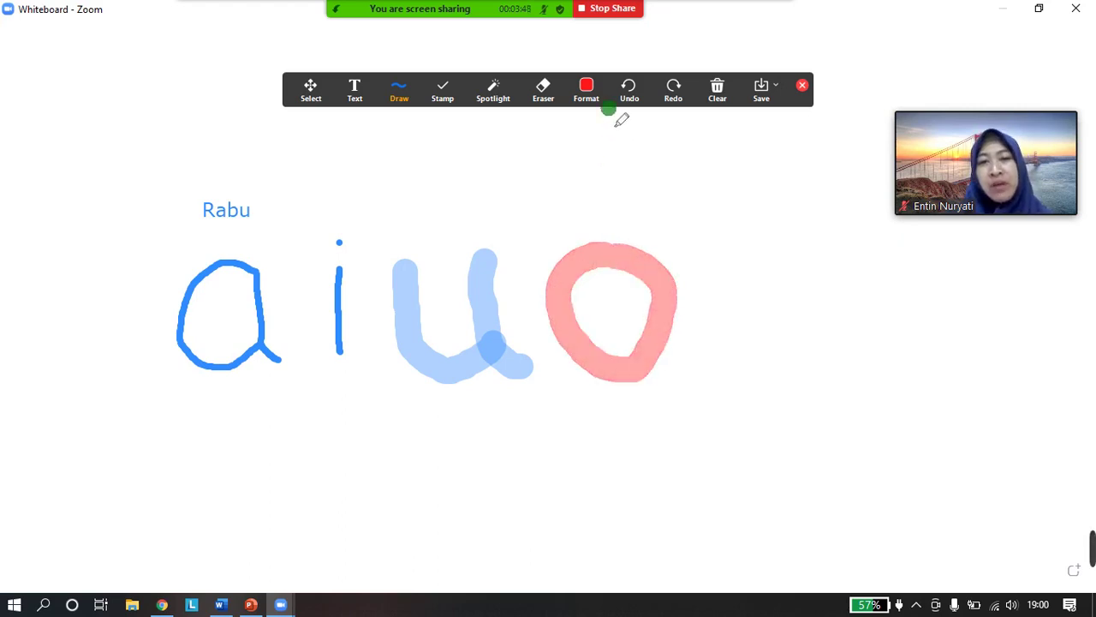
click(594, 88)
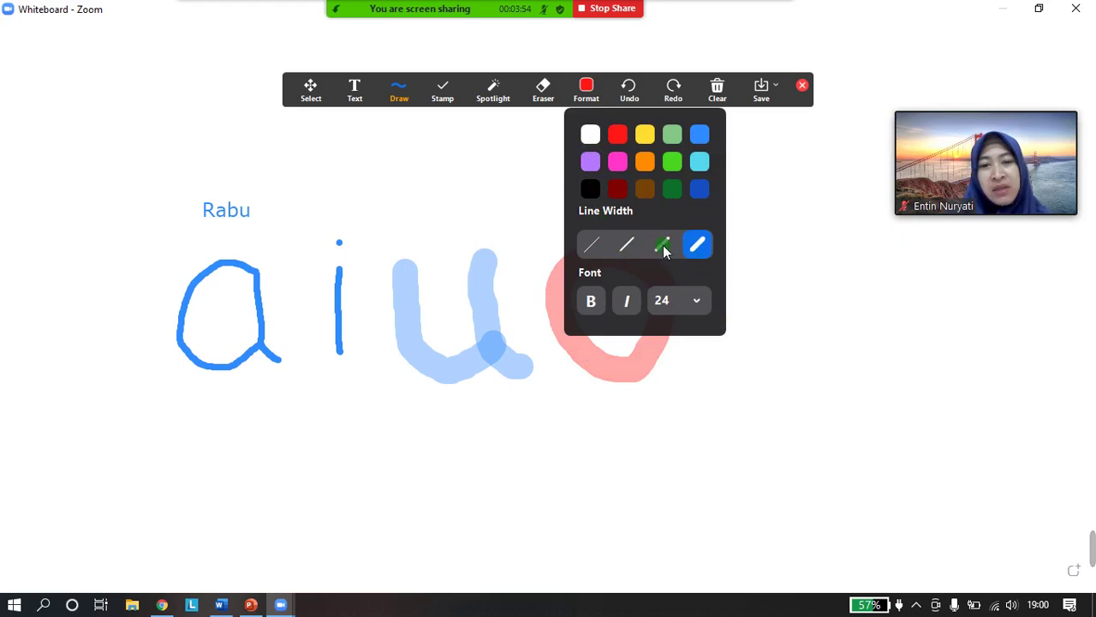
click(697, 300)
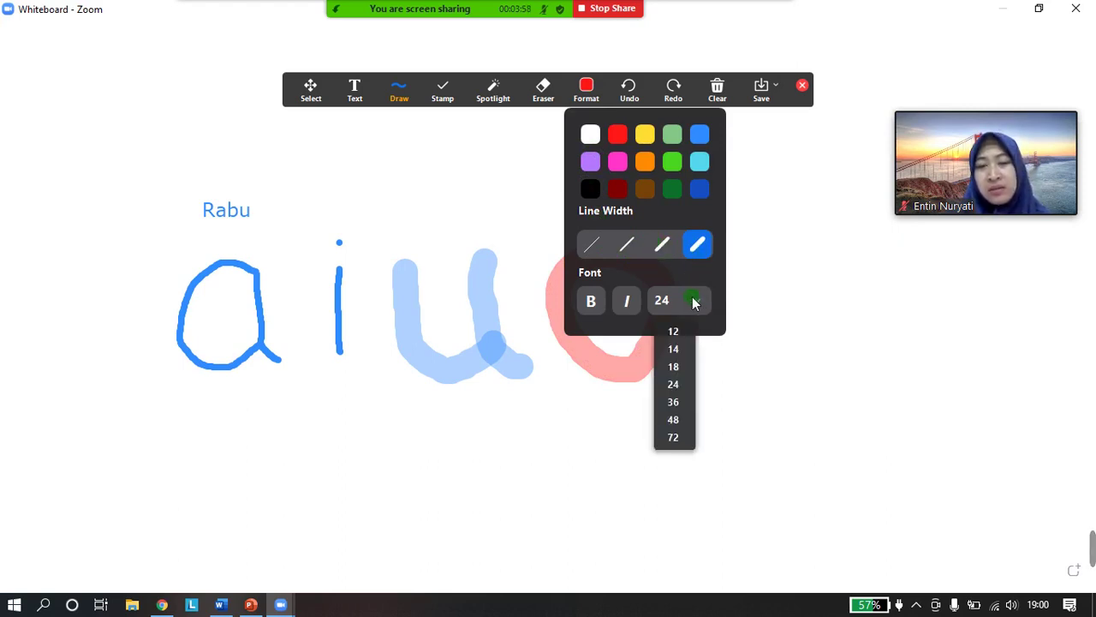
click(666, 302)
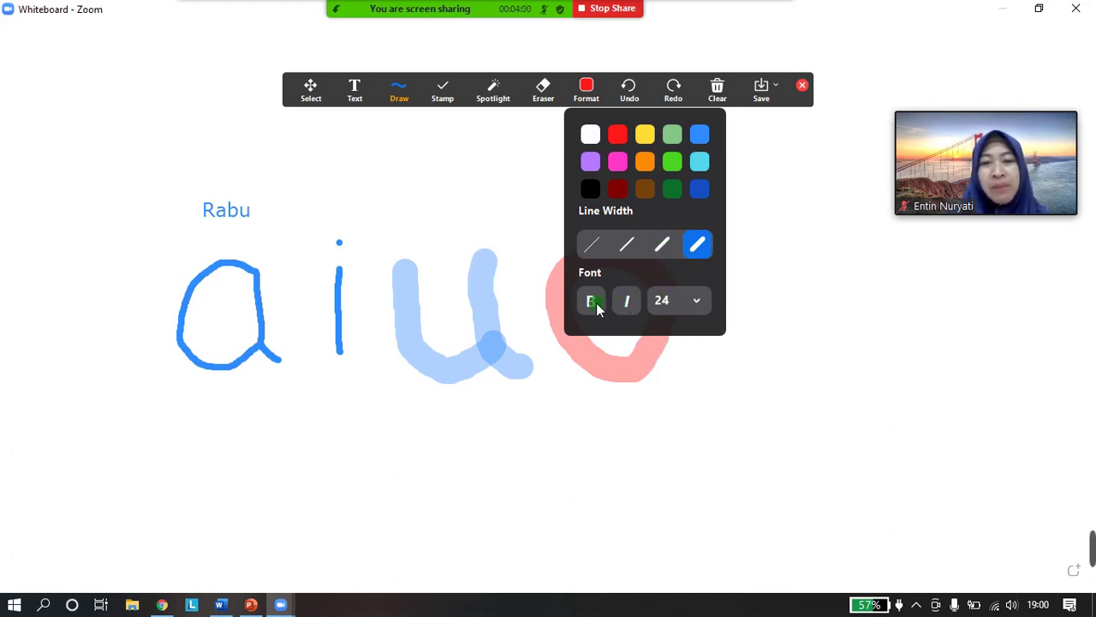
mouse_move(455, 84)
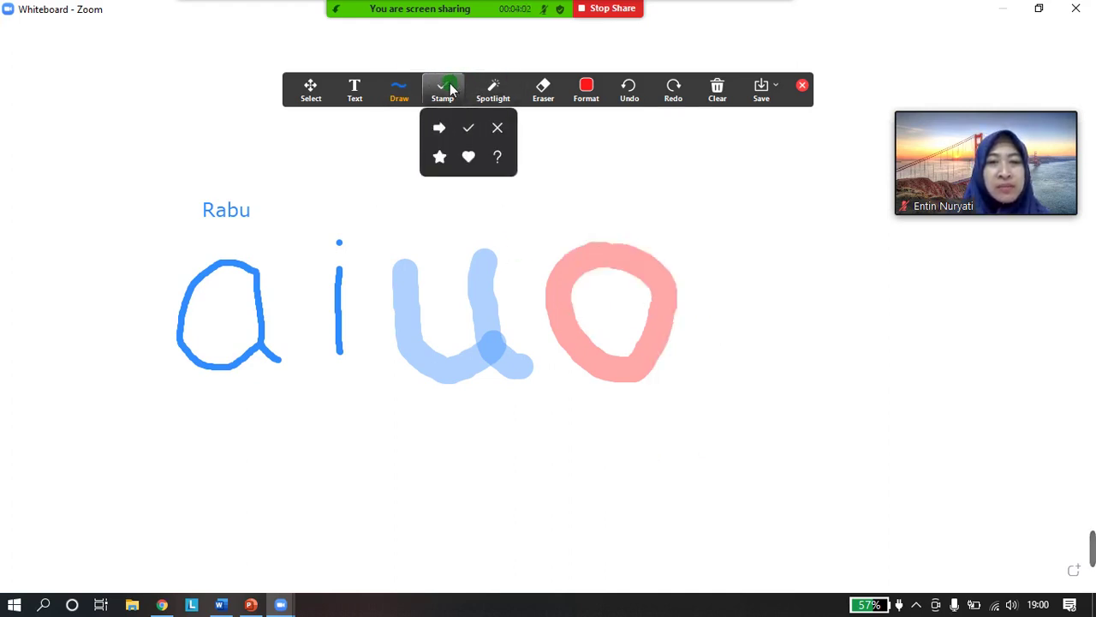
- Draw a nearly square red rectangle outline below the handwritten letter "a"
mouse_move(403, 90)
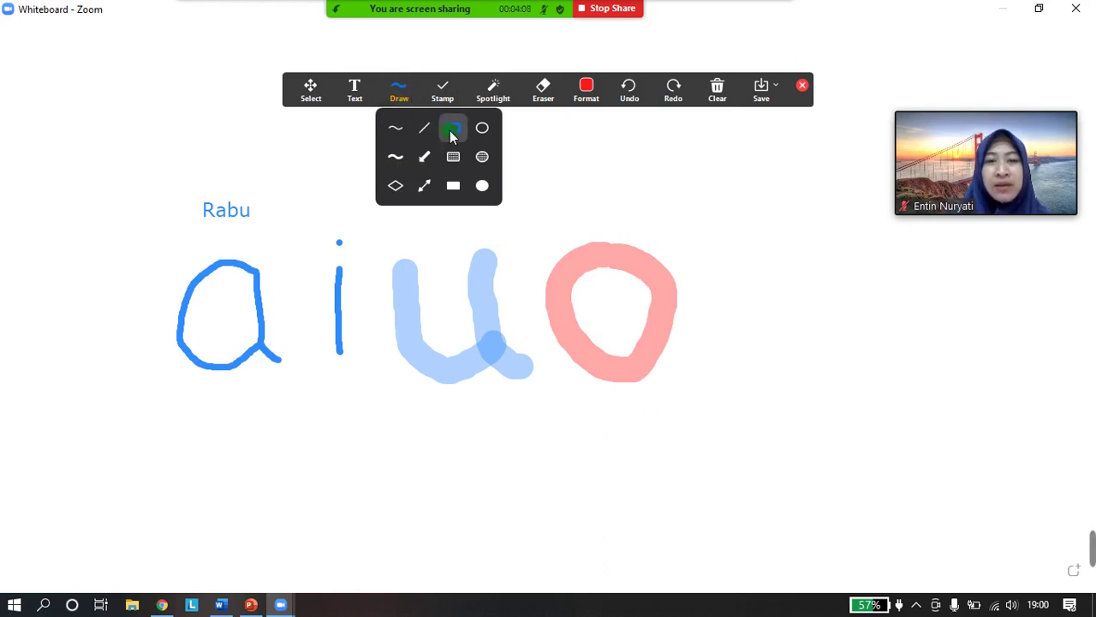
click(453, 133)
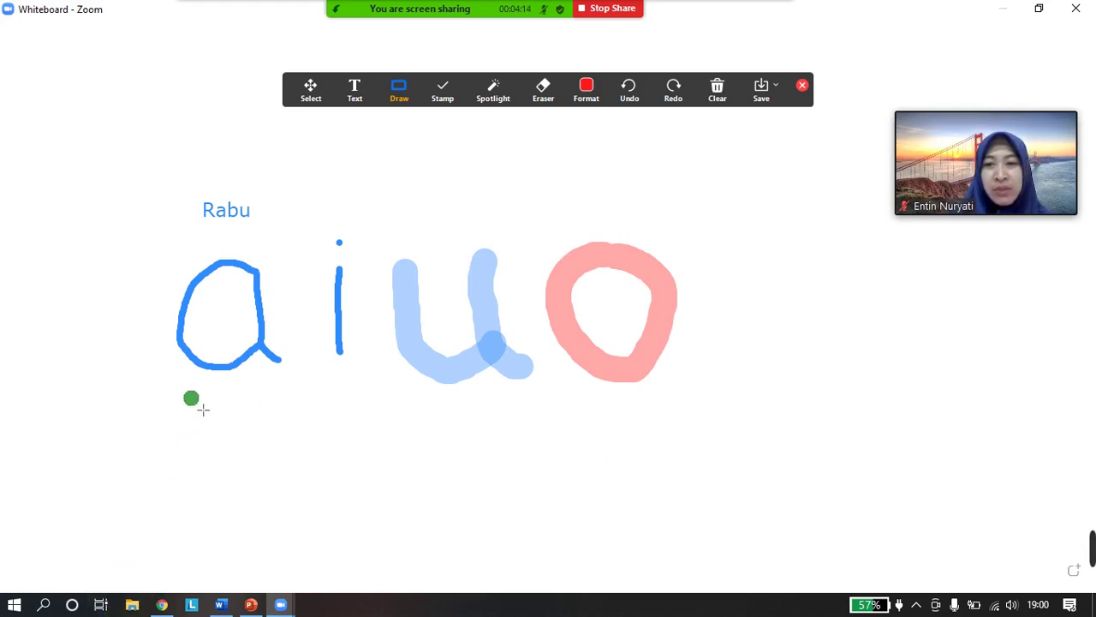
drag(203, 409, 303, 501)
drag(304, 501, 302, 501)
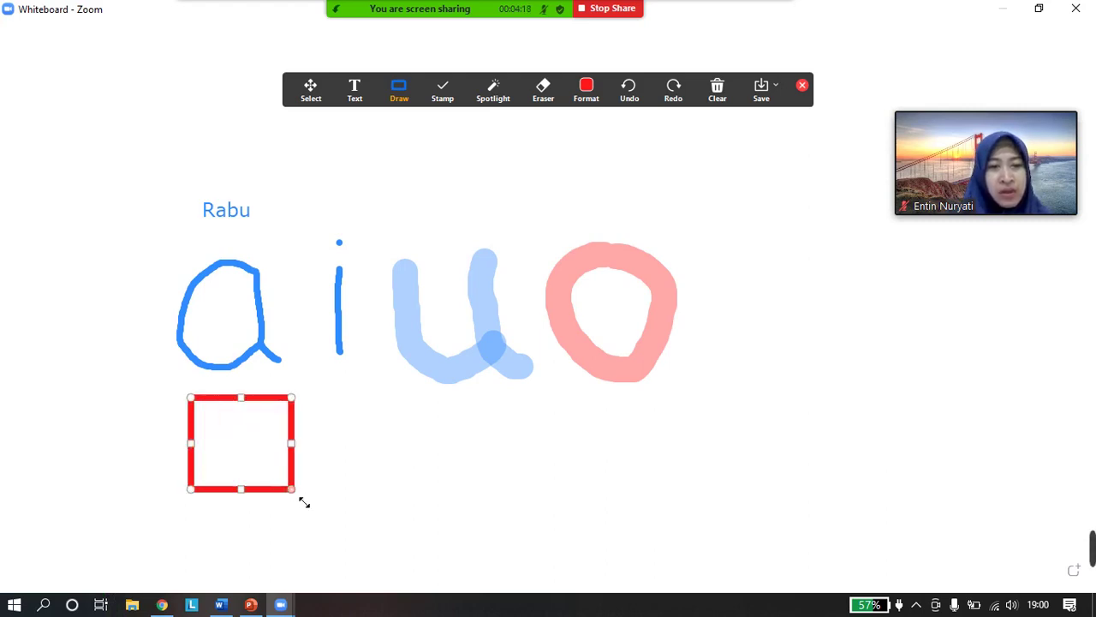
- Draw a wide dark green rectangle outline to the right of the red one, below the "i" and "u"
click(396, 88)
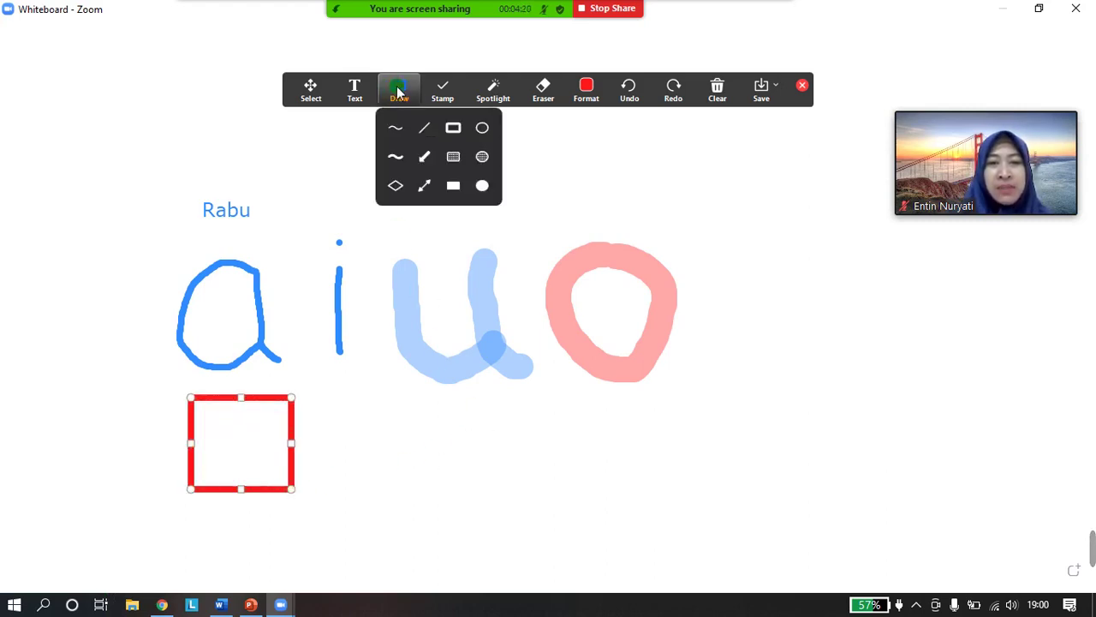
click(452, 127)
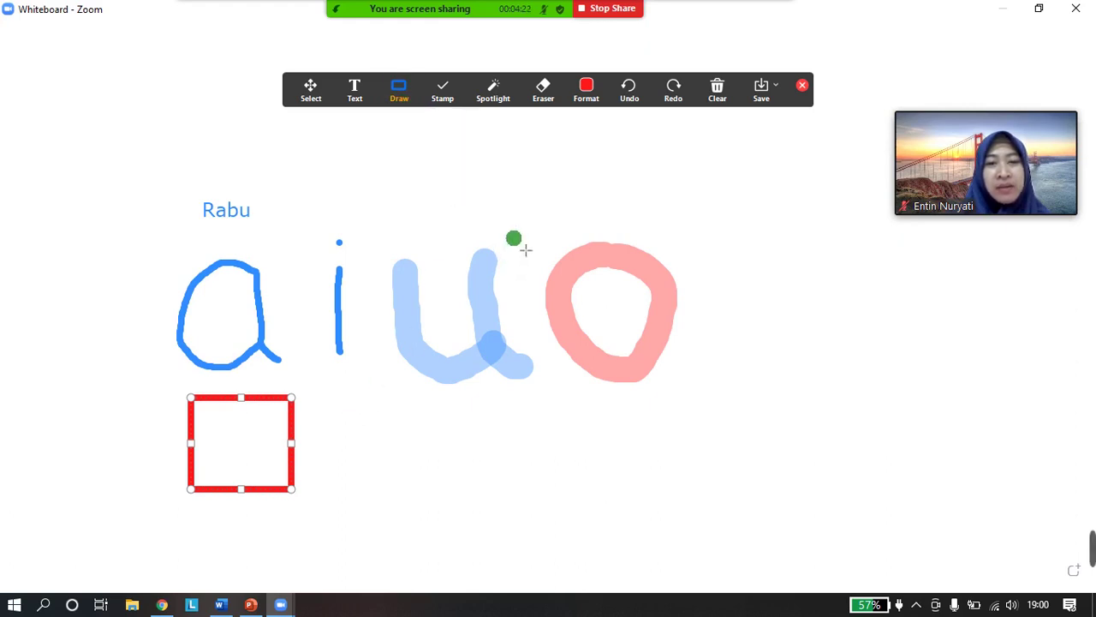
click(586, 92)
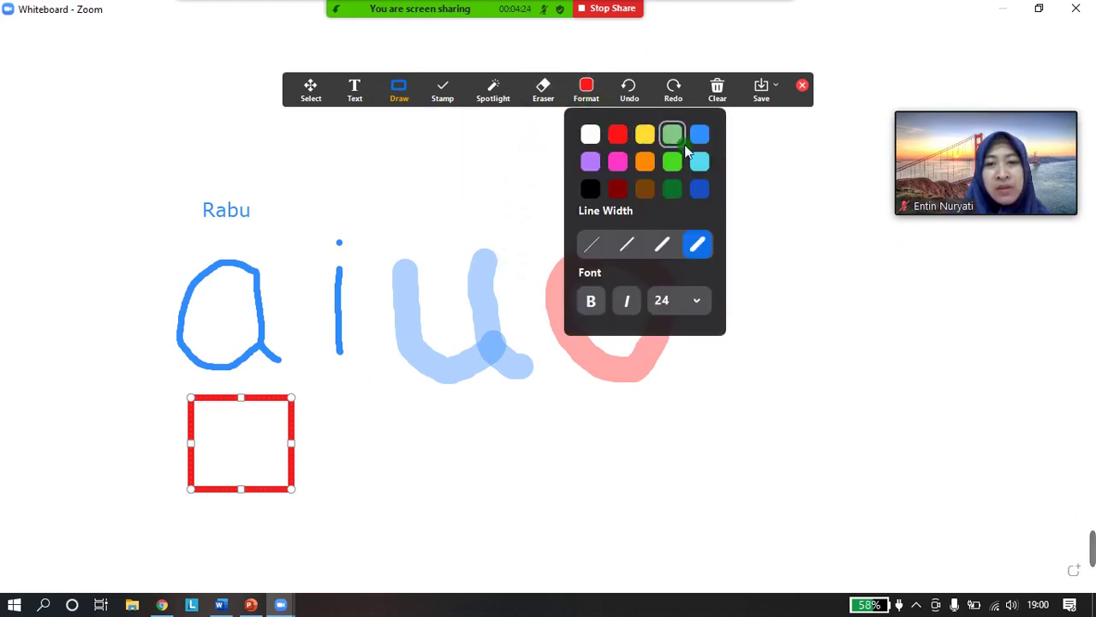
click(673, 189)
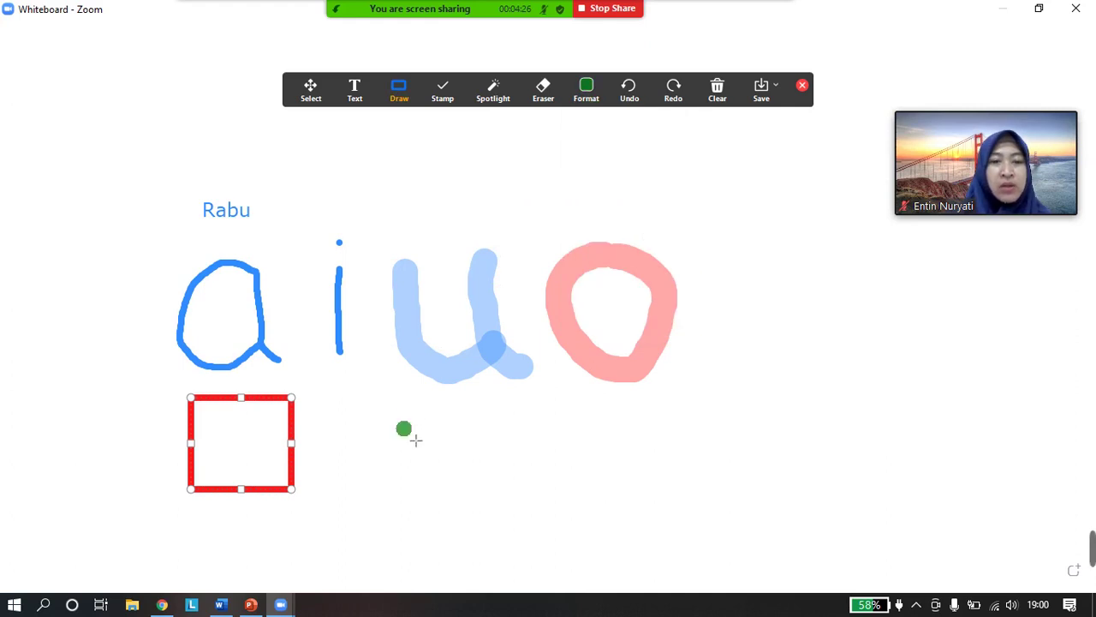
drag(333, 430, 481, 503)
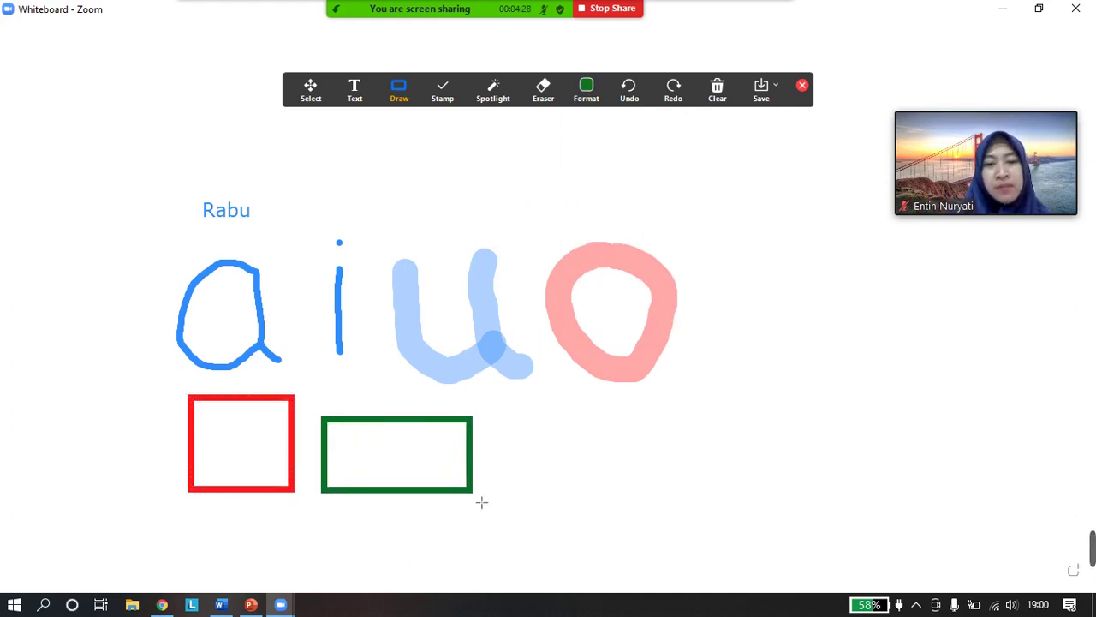
- Draw a translucent green filled circle to the right of the dark green rectangle, below the handwritten "u" and "o"
click(399, 94)
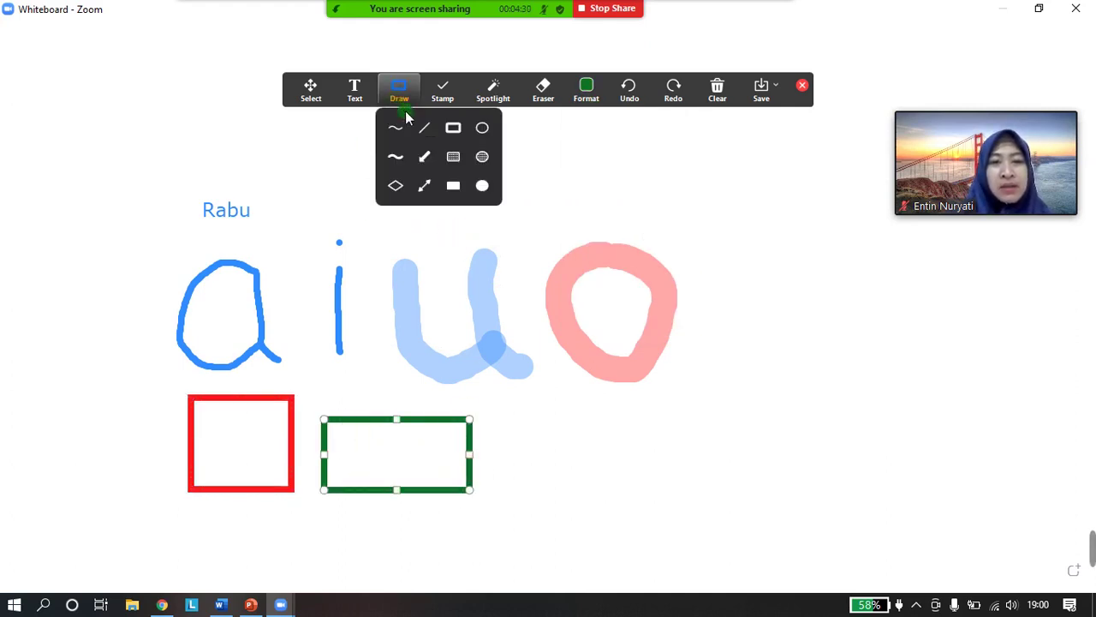
click(481, 130)
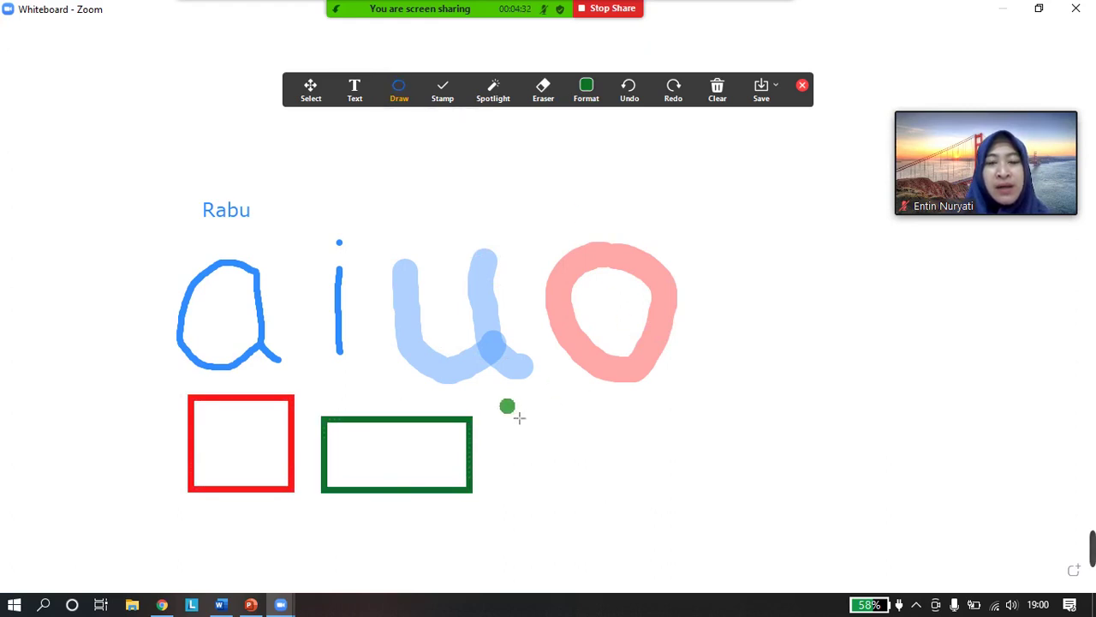
click(401, 96)
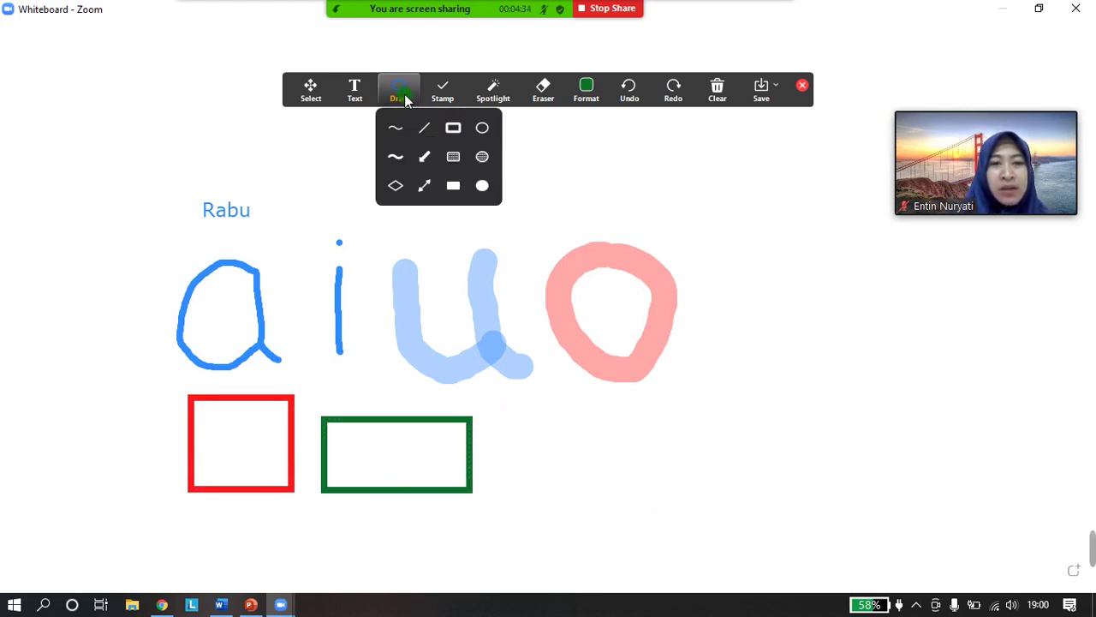
click(453, 157)
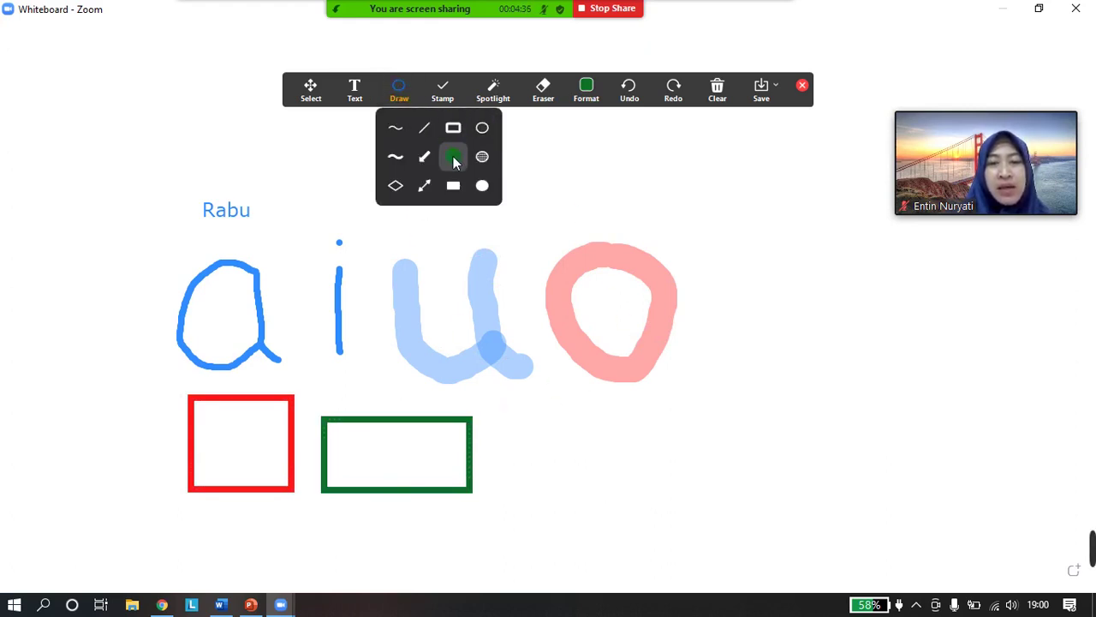
click(481, 159)
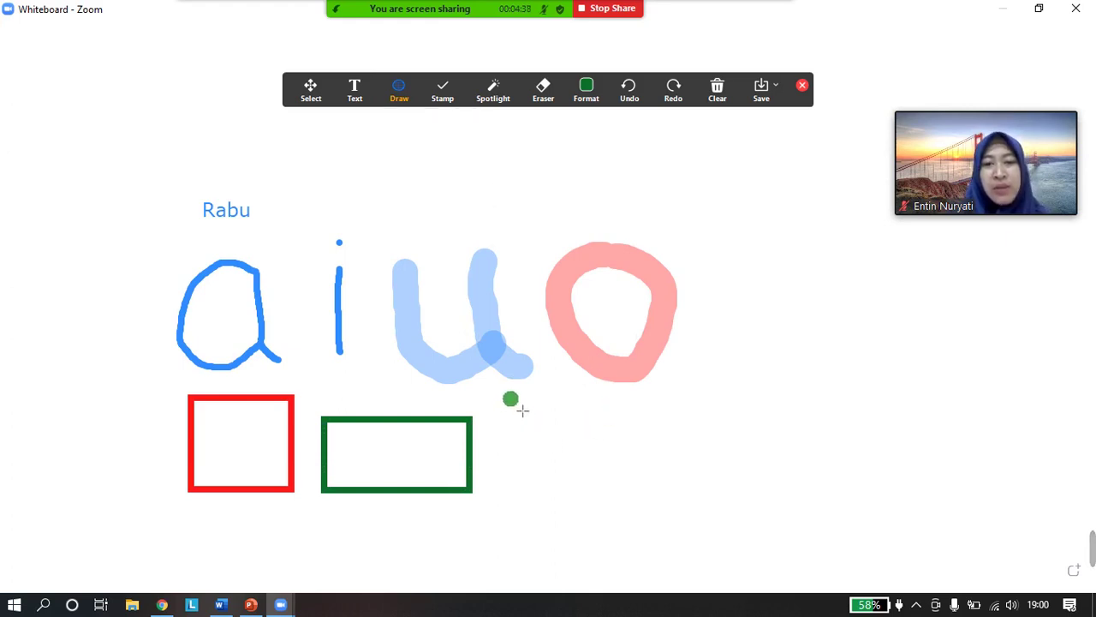
drag(511, 398, 621, 506)
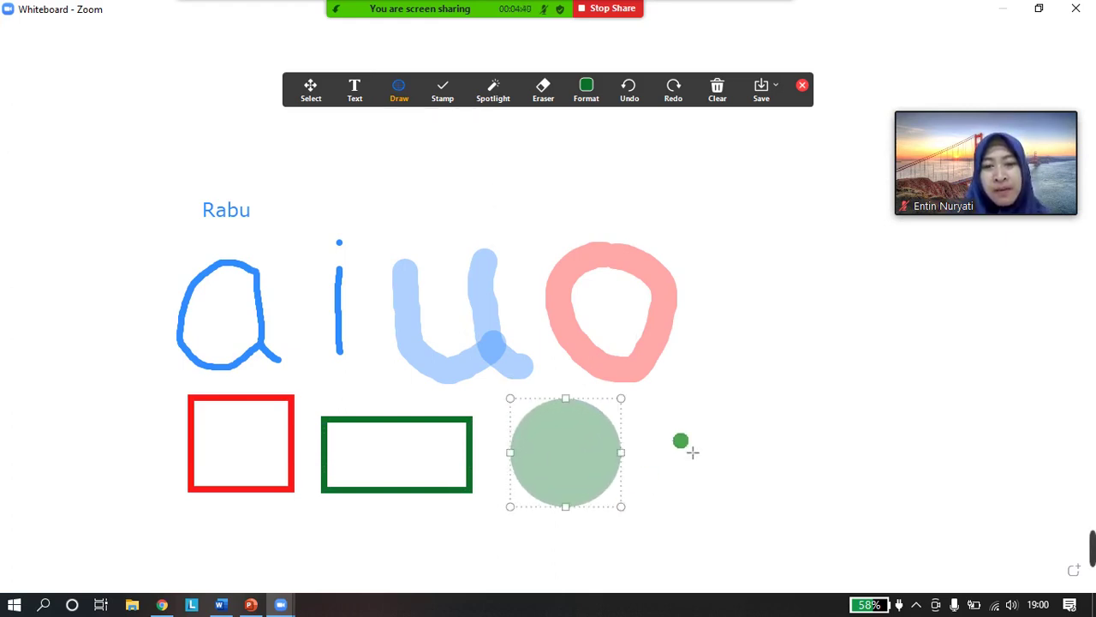
- Draw a wide solid dark green ellipse to the right of the translucent circle and shift it slightly up so it lines up with the other shapes
click(437, 89)
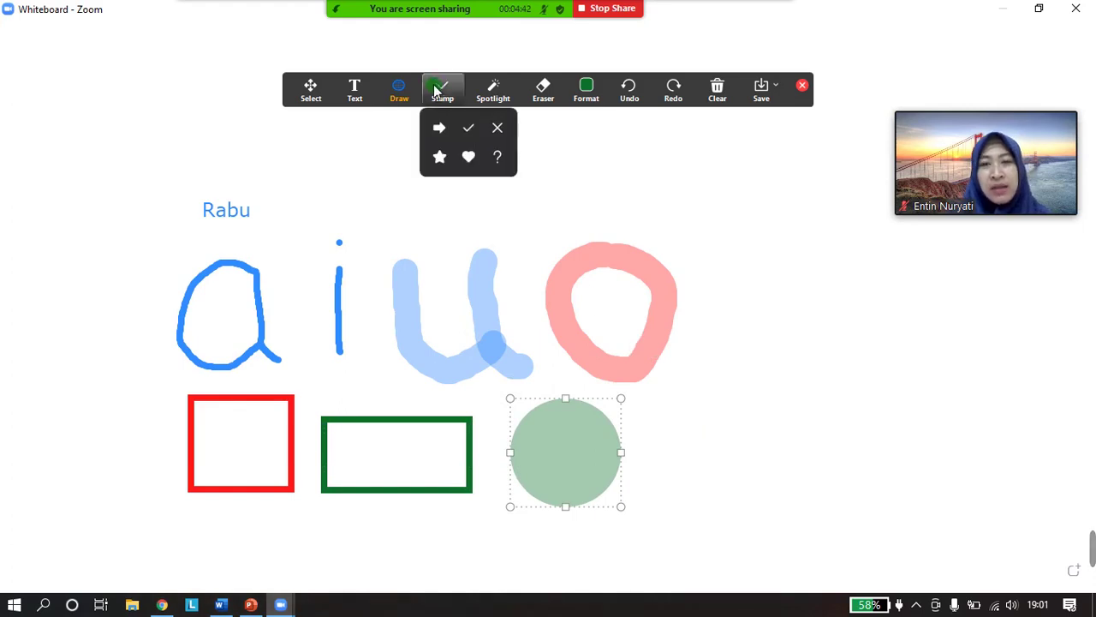
click(399, 89)
click(454, 129)
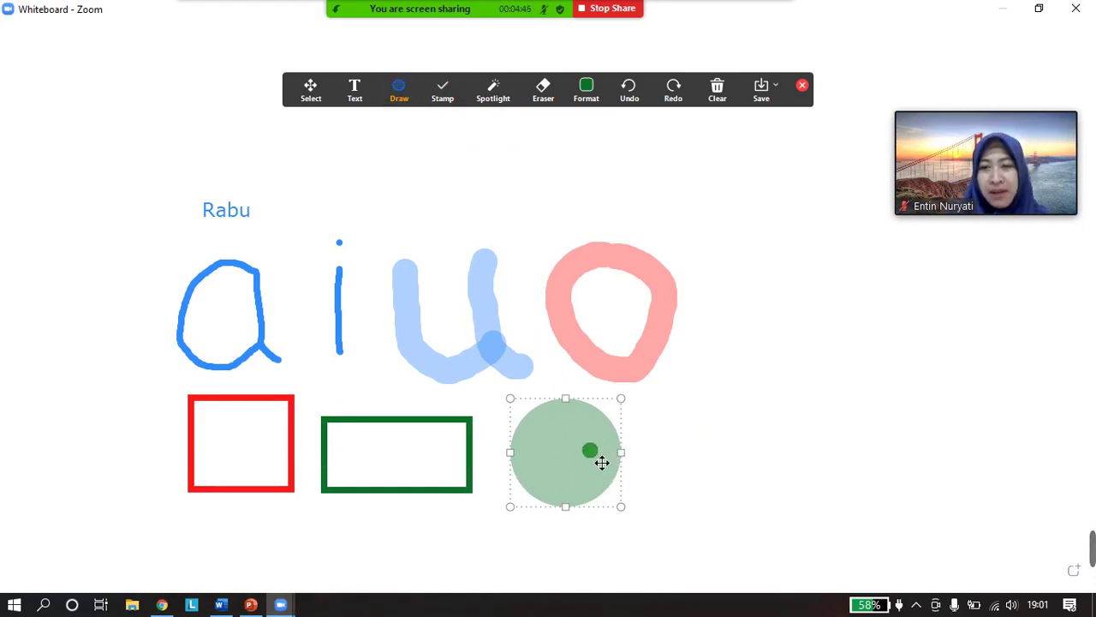
click(402, 100)
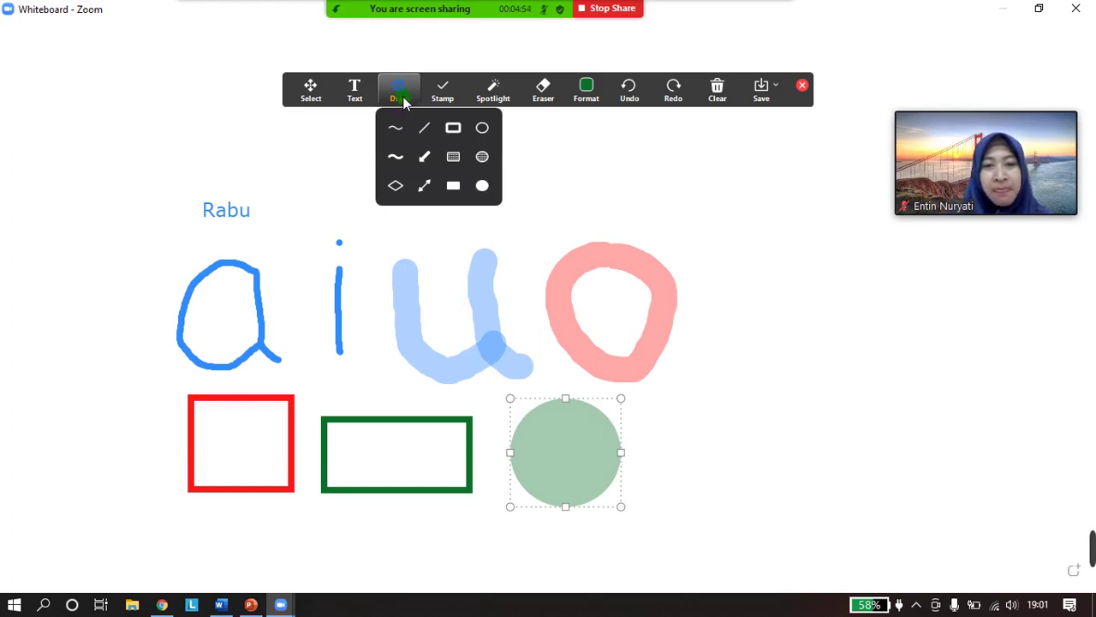
click(484, 186)
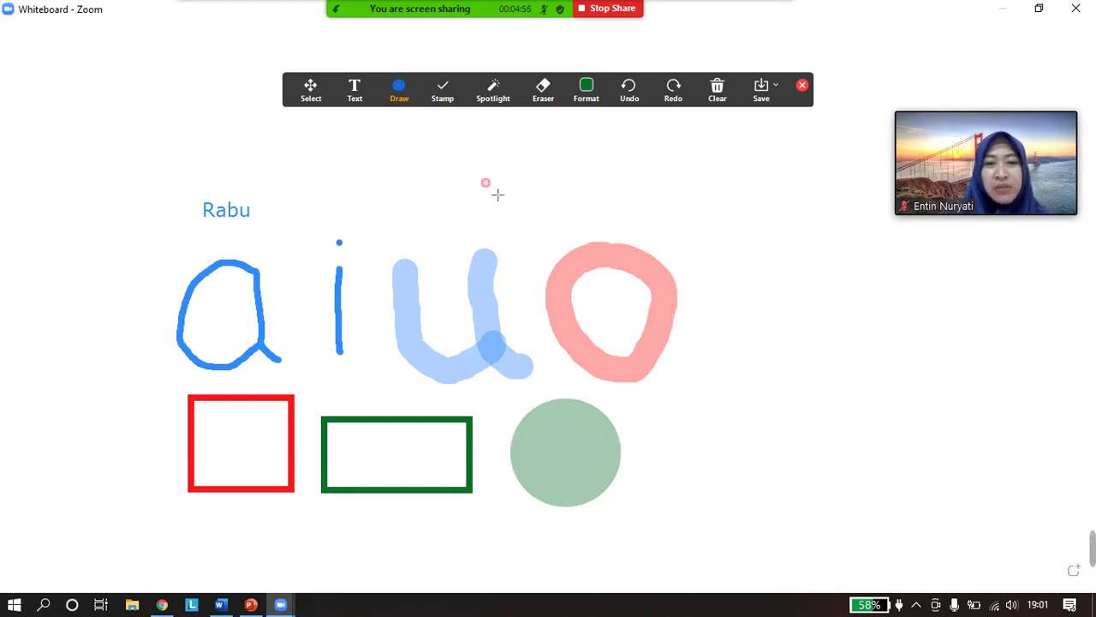
click(382, 90)
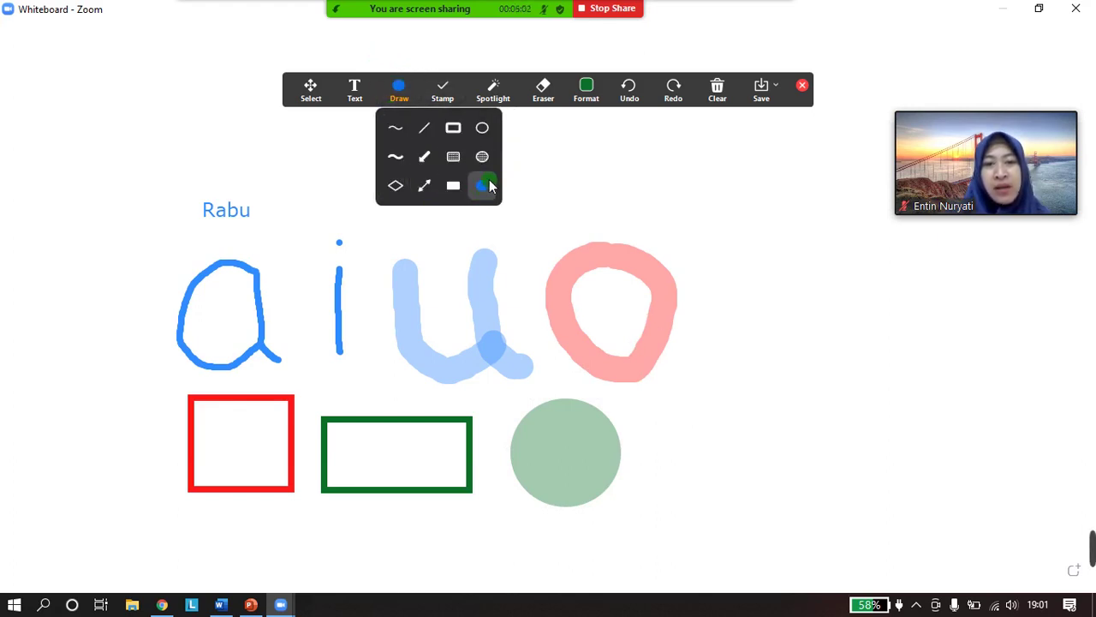
click(487, 185)
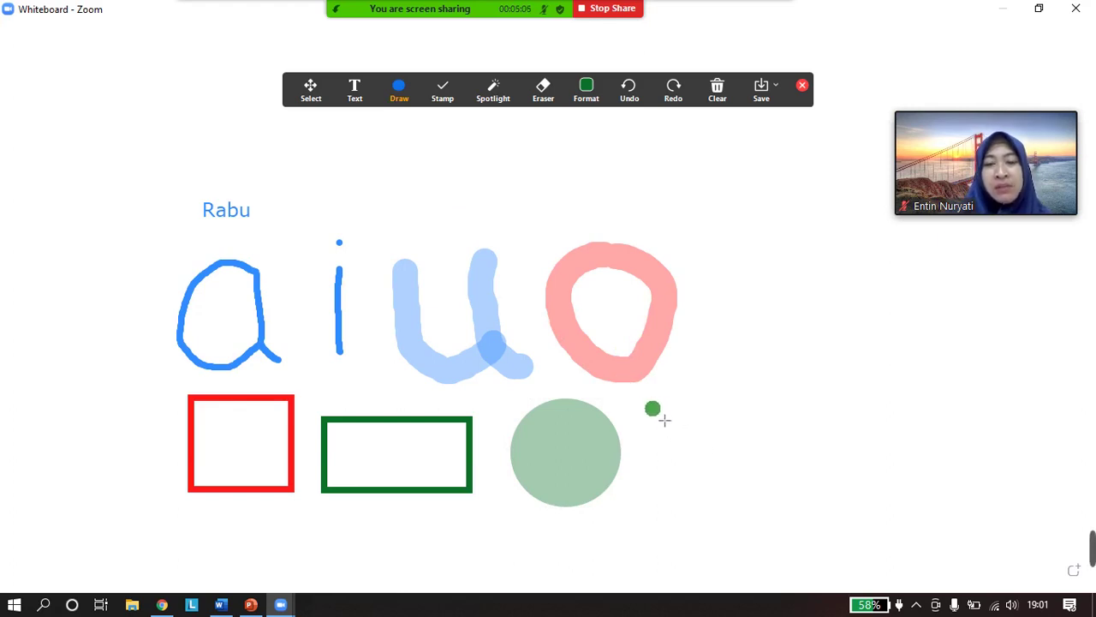
drag(659, 448, 795, 519)
drag(751, 487, 747, 472)
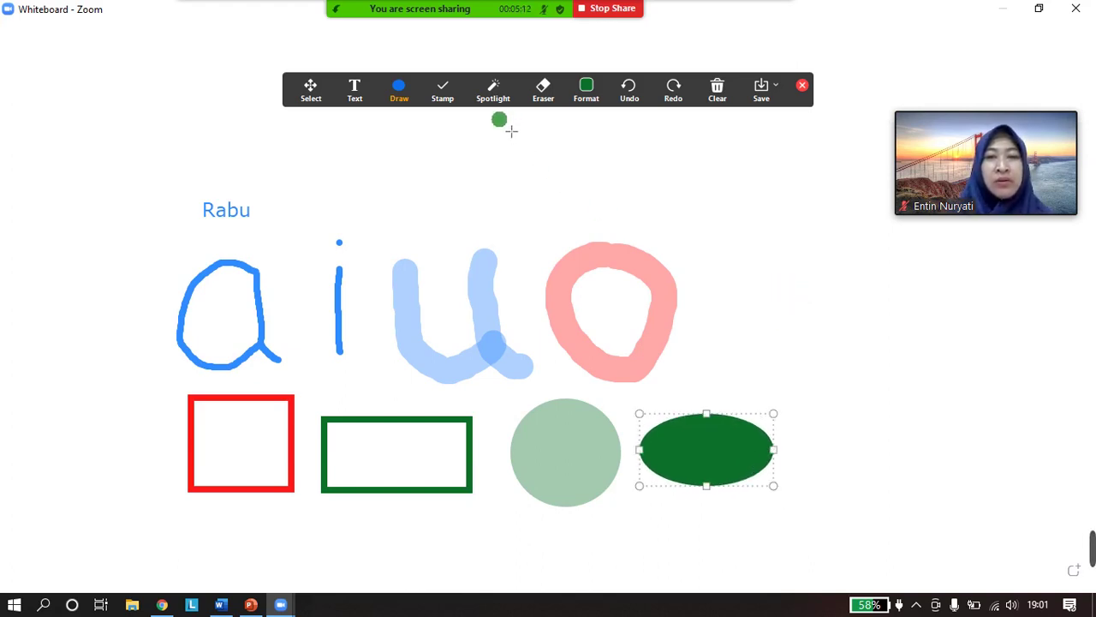
- Erase the vertical stroke of the handwritten "i" with the Eraser, and undo the erasure
click(547, 92)
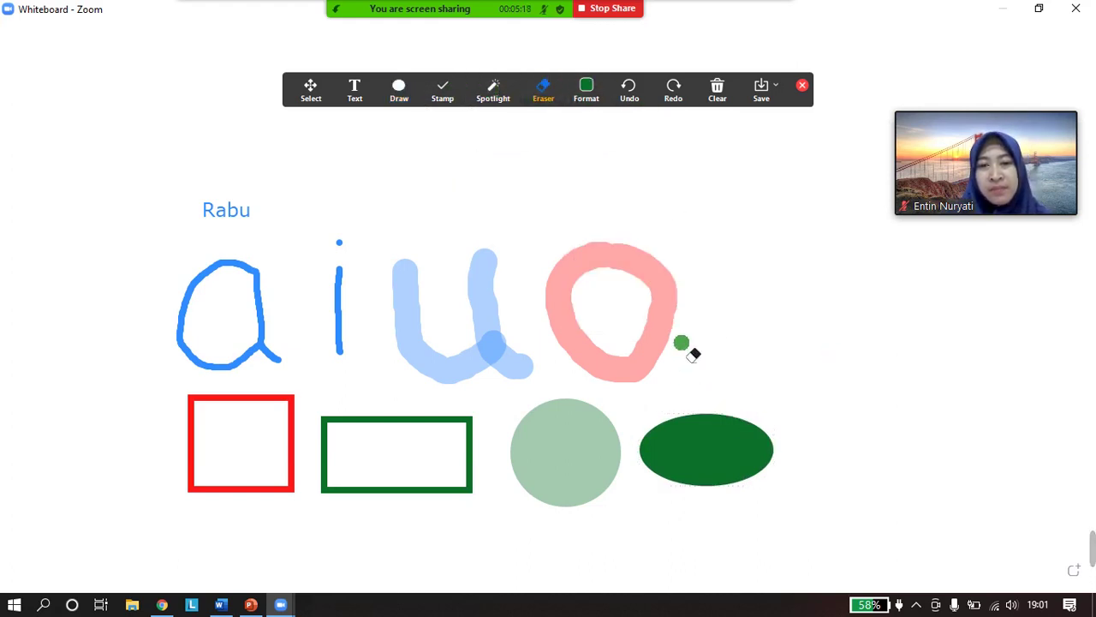
drag(282, 302, 356, 307)
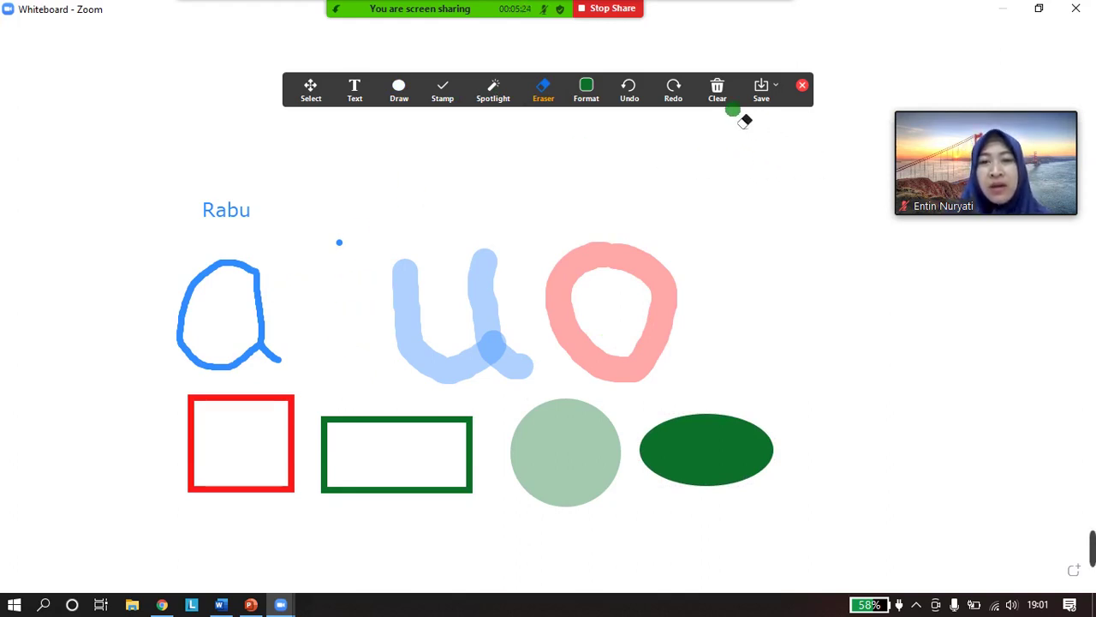
click(629, 92)
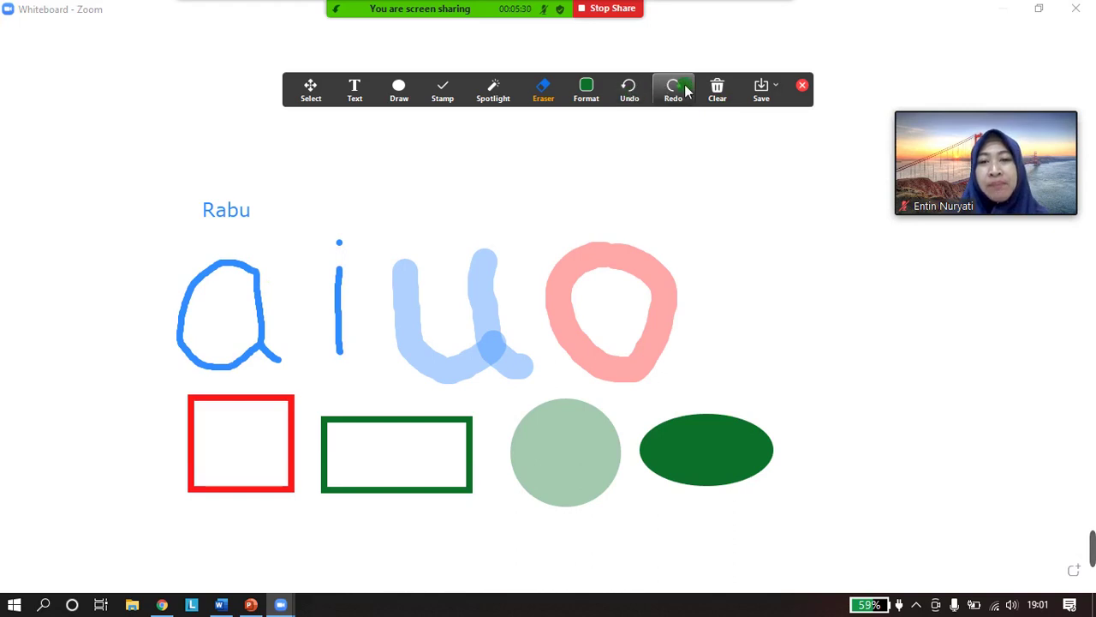
- Clear all drawings from the whiteboard
click(718, 96)
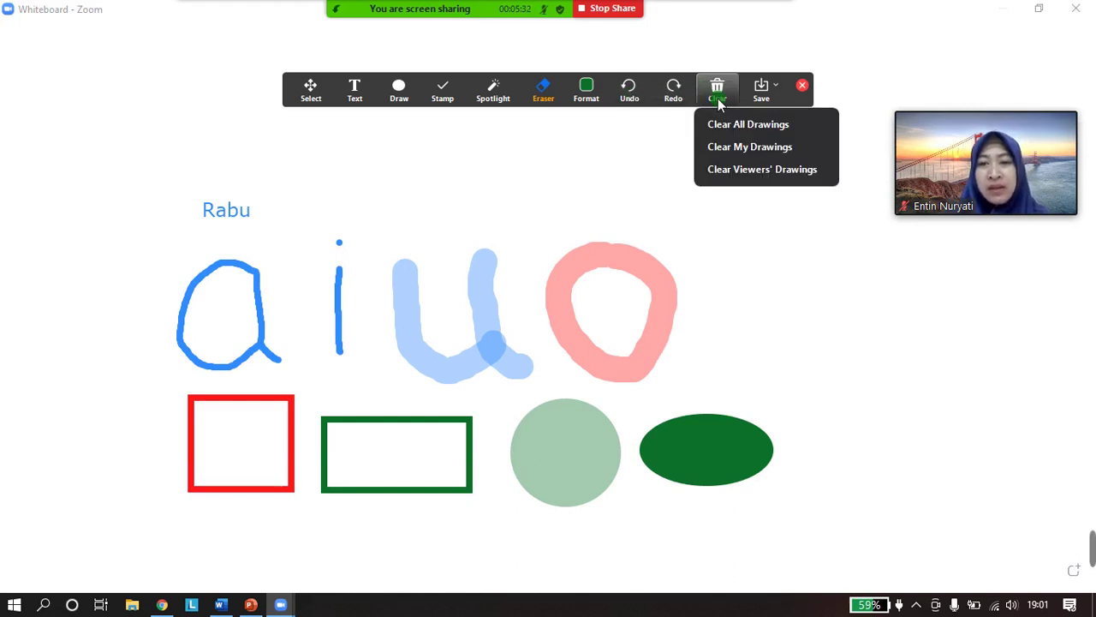
click(718, 125)
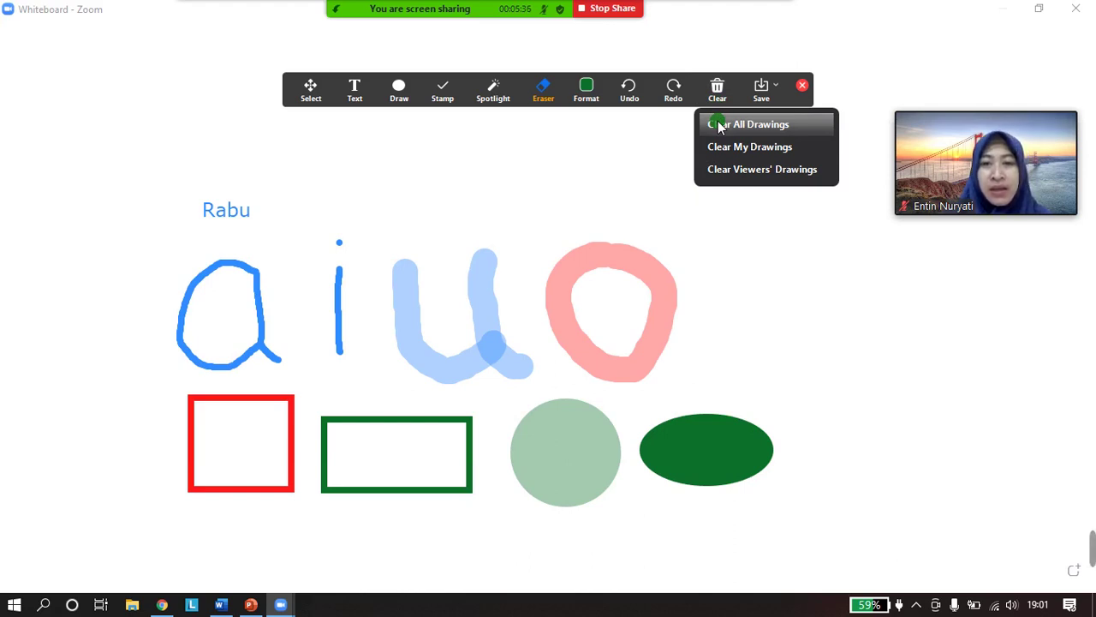
click(719, 124)
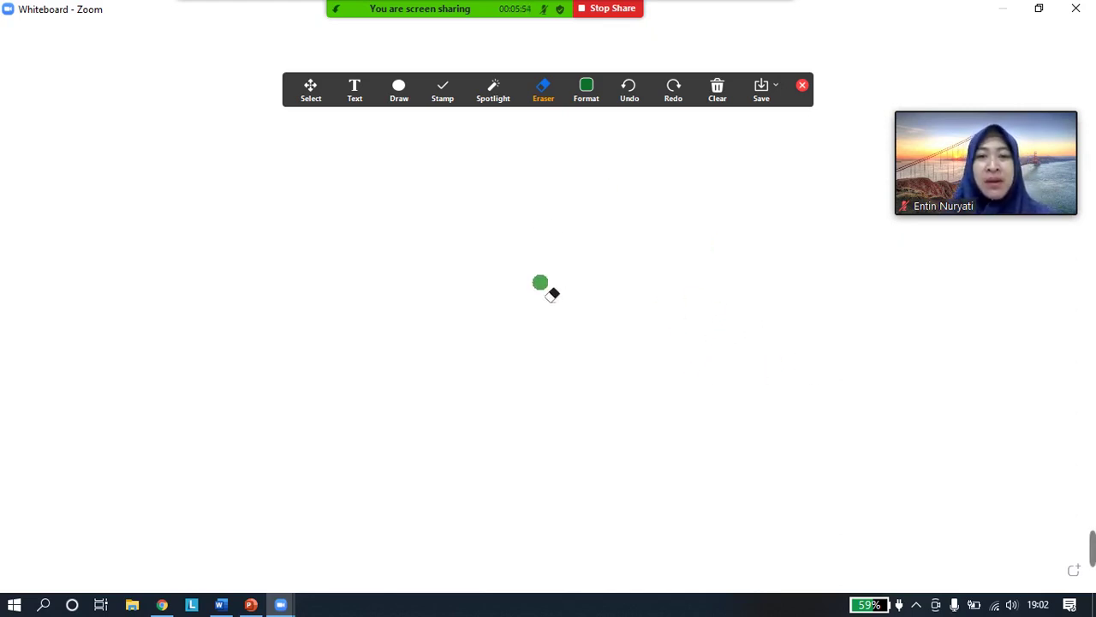
- Show the hidden system tray icons and open the screen recorder's control options
right_click(917, 606)
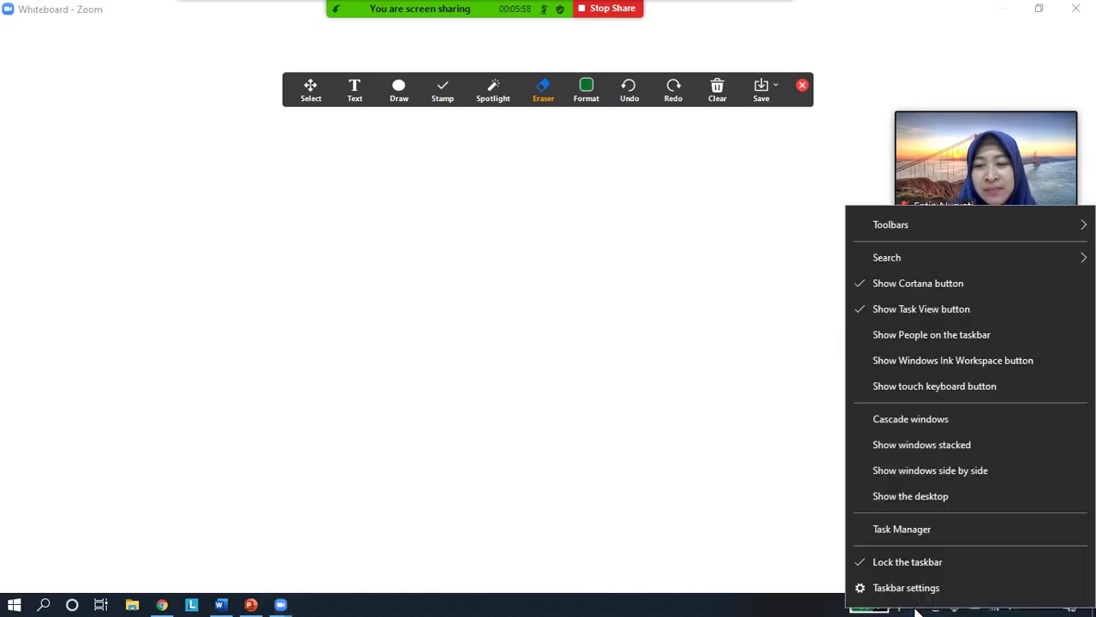
click(895, 565)
click(917, 606)
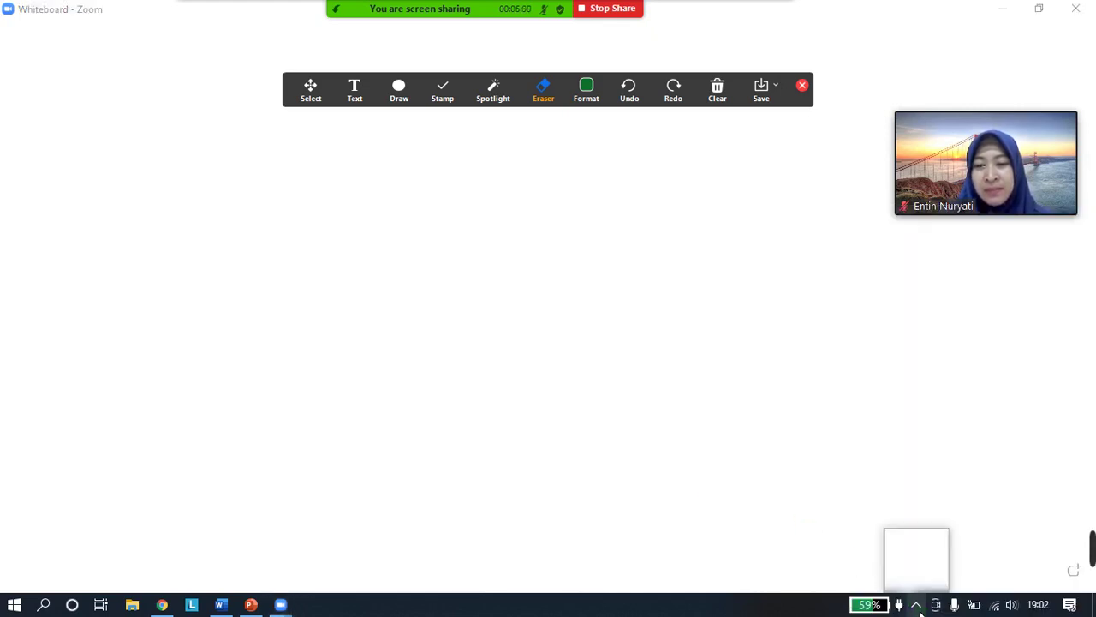
right_click(932, 577)
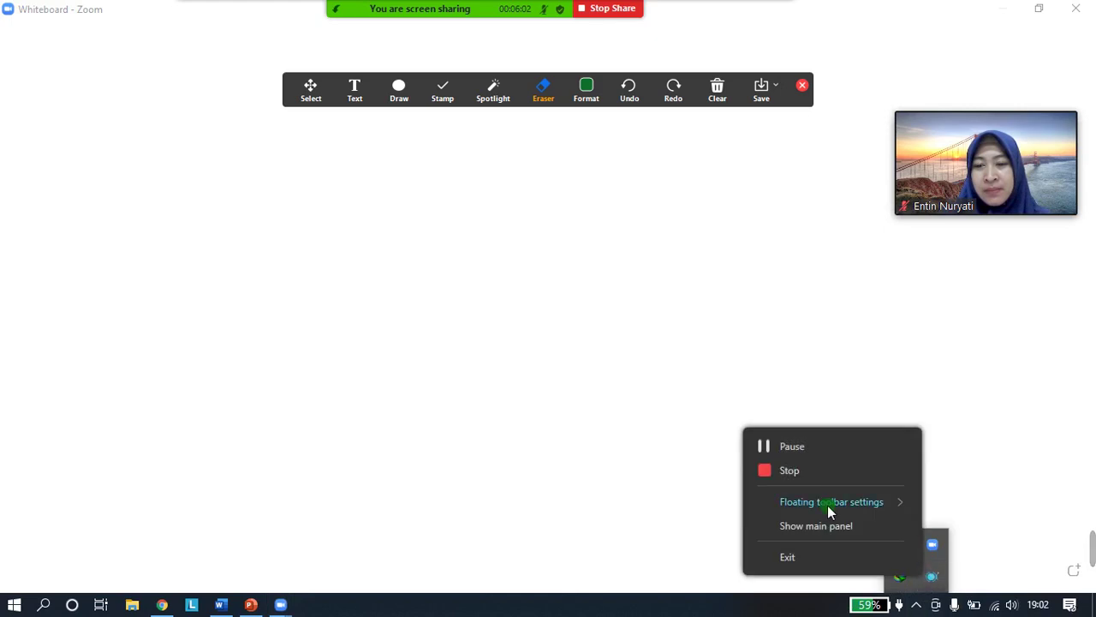